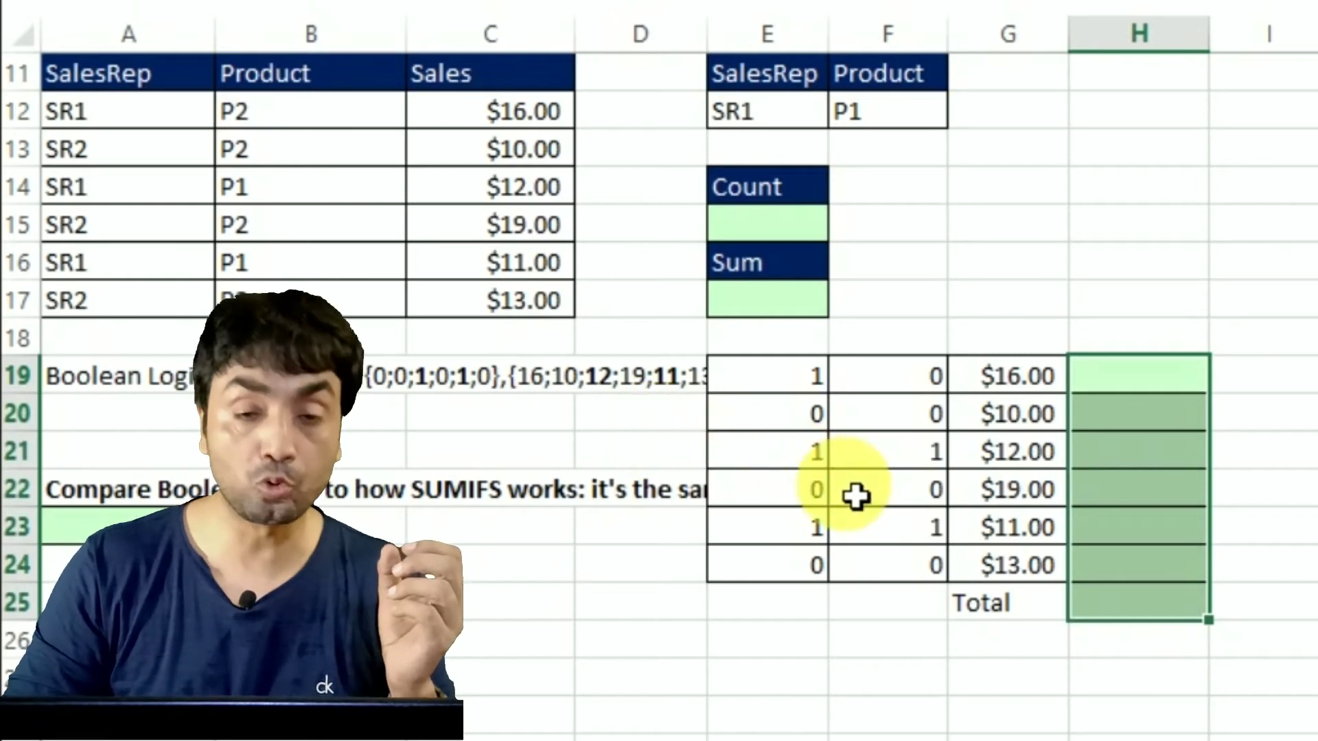
Enter =E19*F19*G19 in H19 to multiply the two Boolean flags by the sales amount
left_click(892, 487)
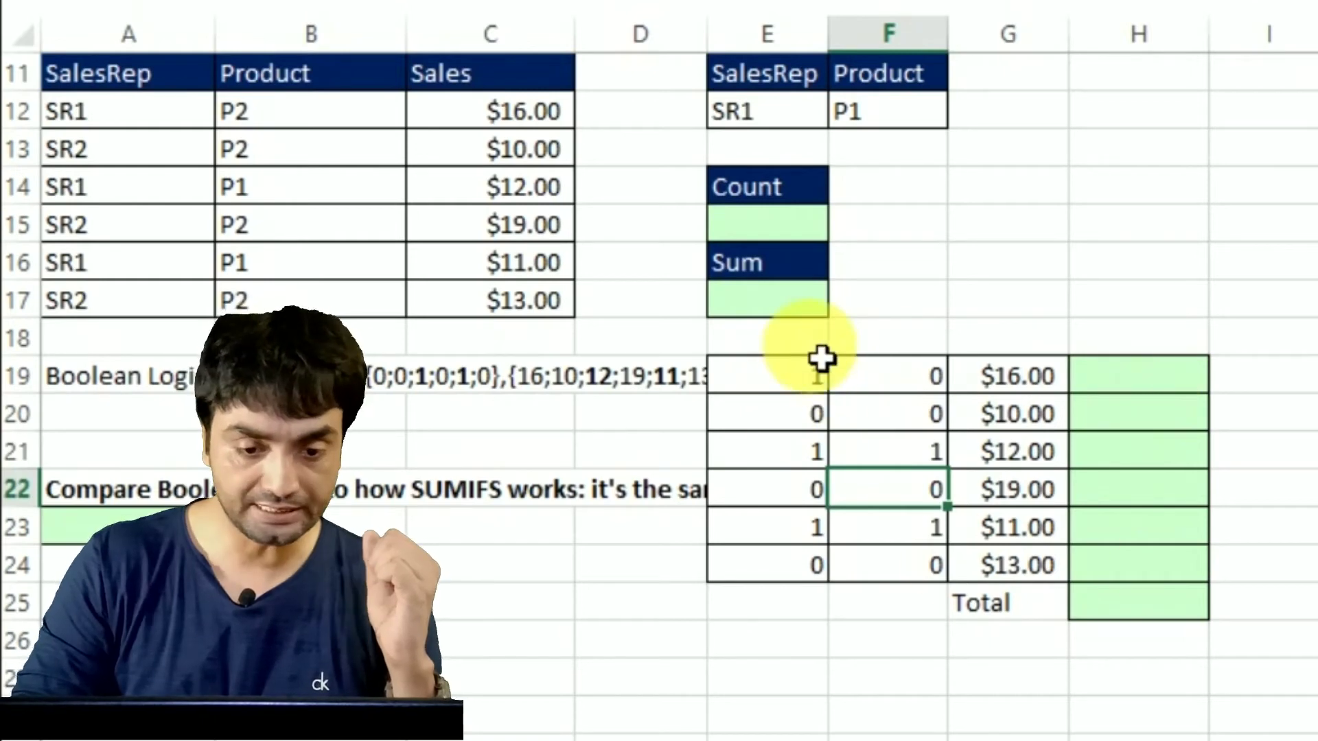
left_click(1129, 388)
type("=")
left_click(820, 392)
type("*")
left_click(918, 390)
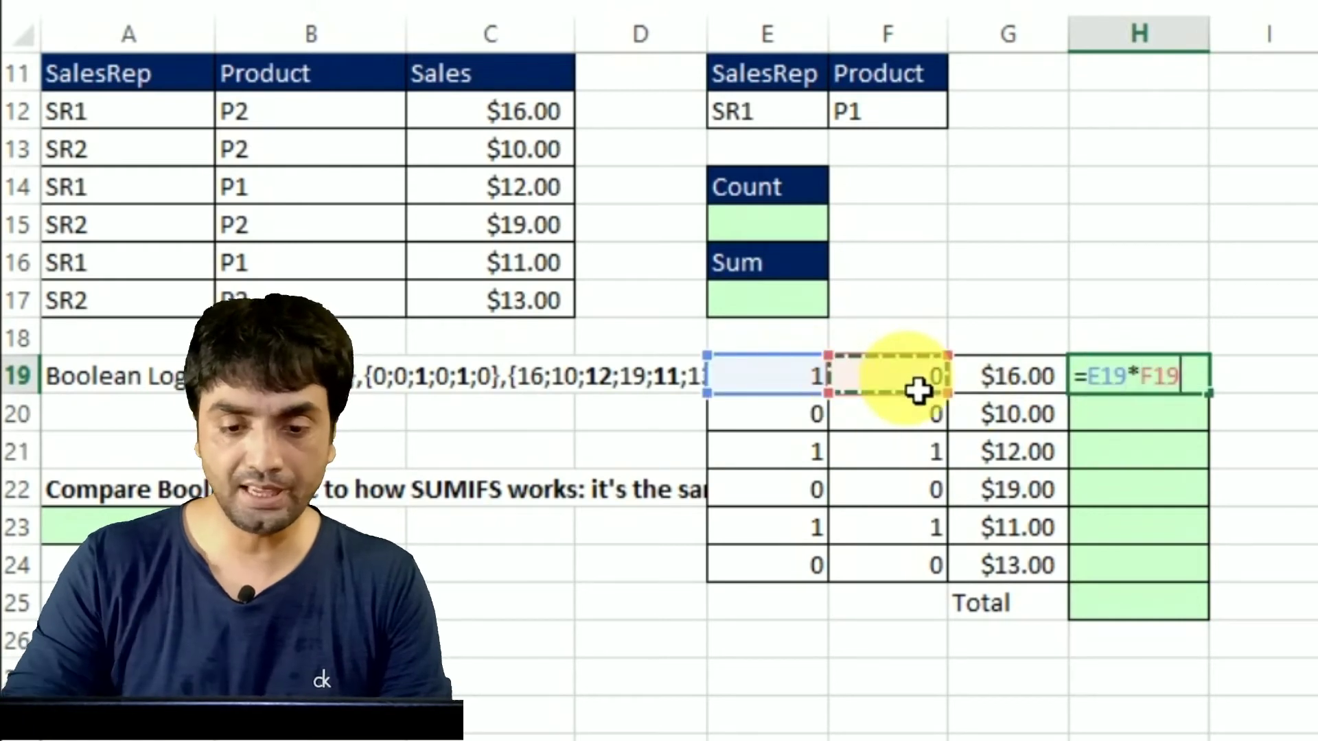
type("*")
left_click(1024, 388)
key("Return")
Fill the H19 product formula down through H24
key("Up")
key("shift+Down")
key("shift+Down")
key("shift+Down")
key("shift+Down")
key("shift+Down")
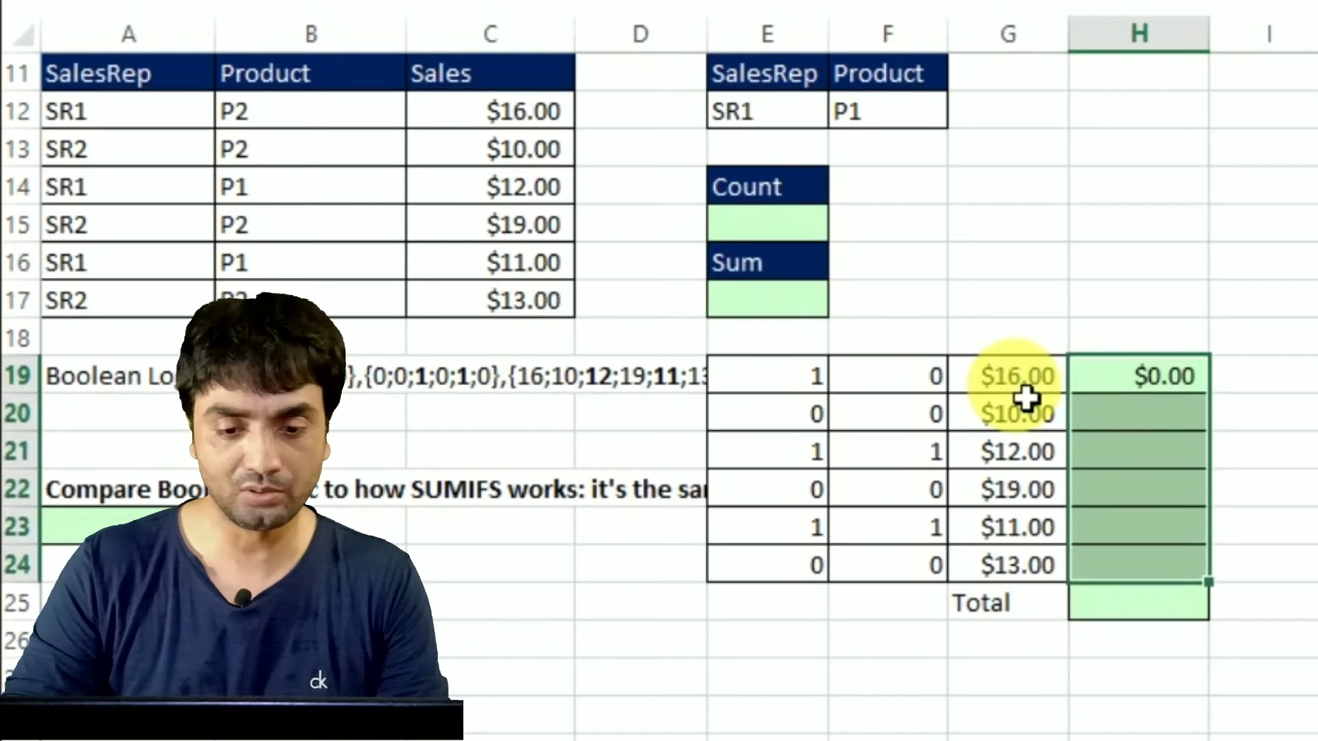
key("ctrl+d")
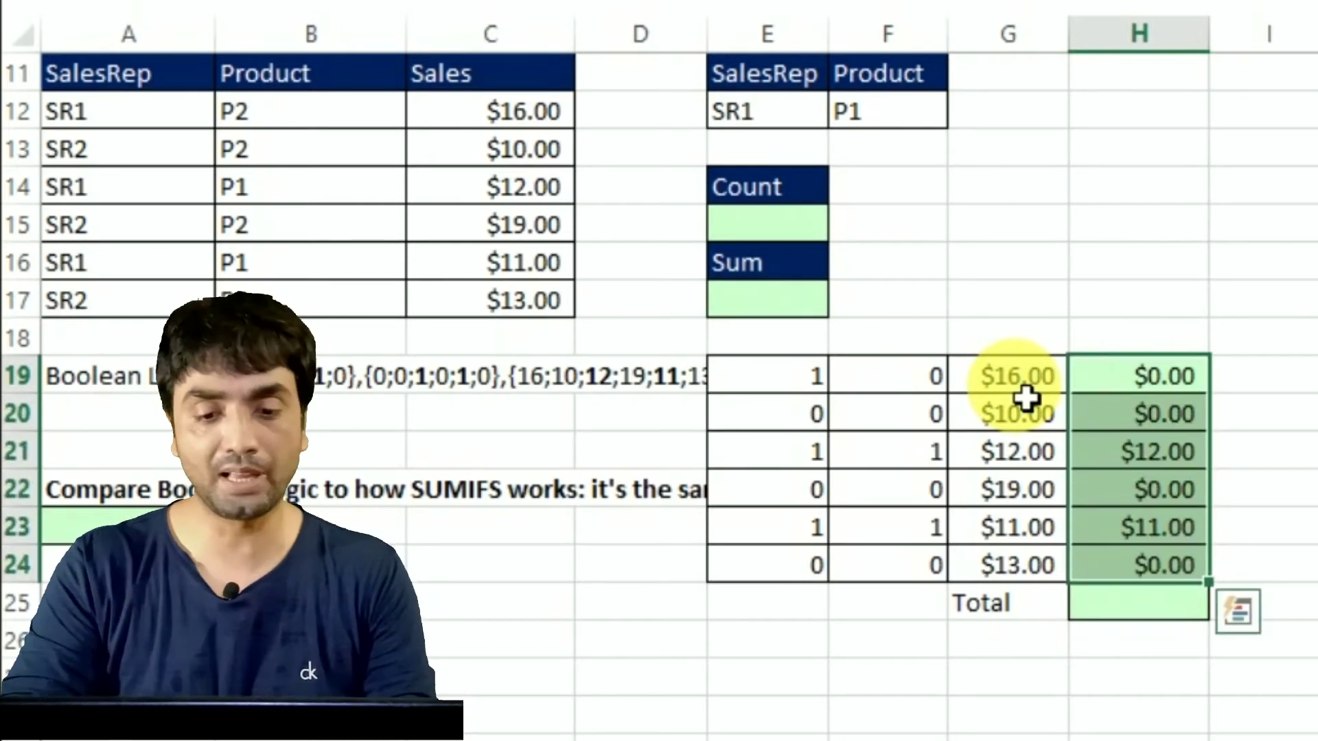
Total the products in H25 with =SUM(H19:H24)
left_click(1133, 613)
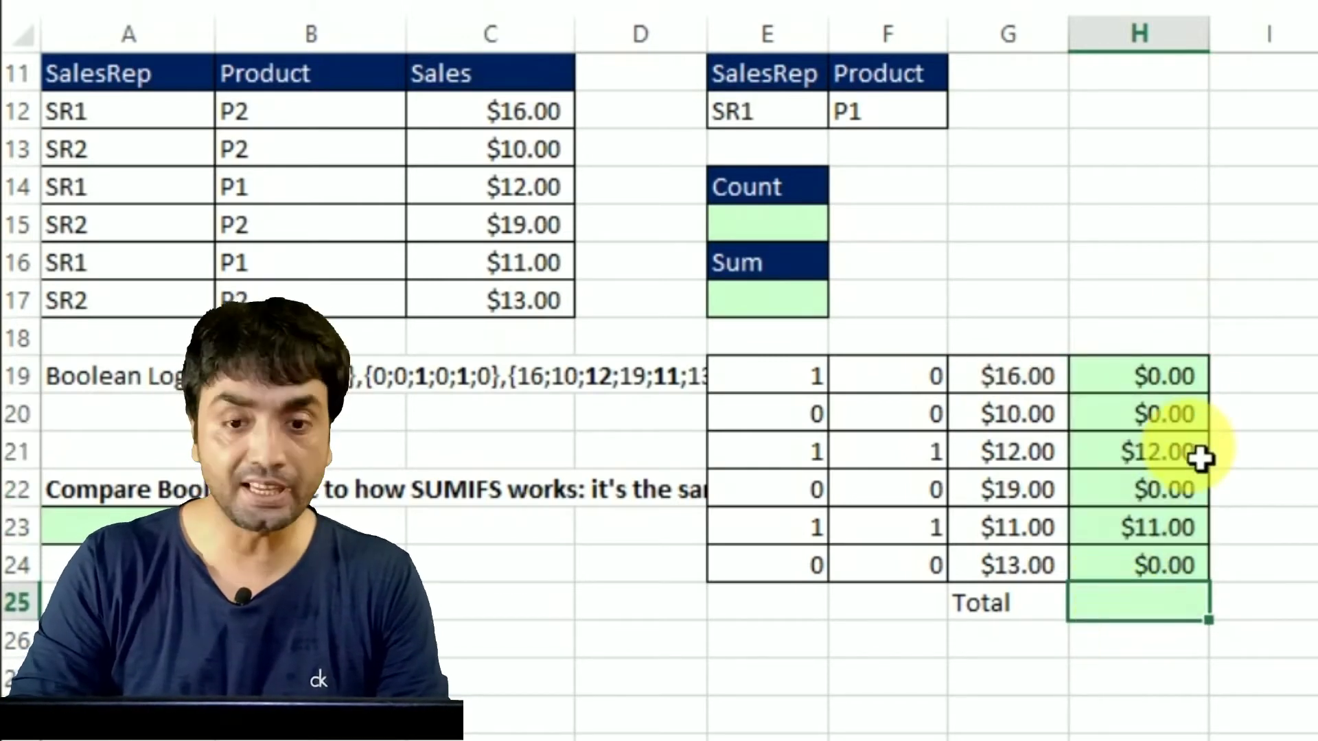
key("alt+equal")
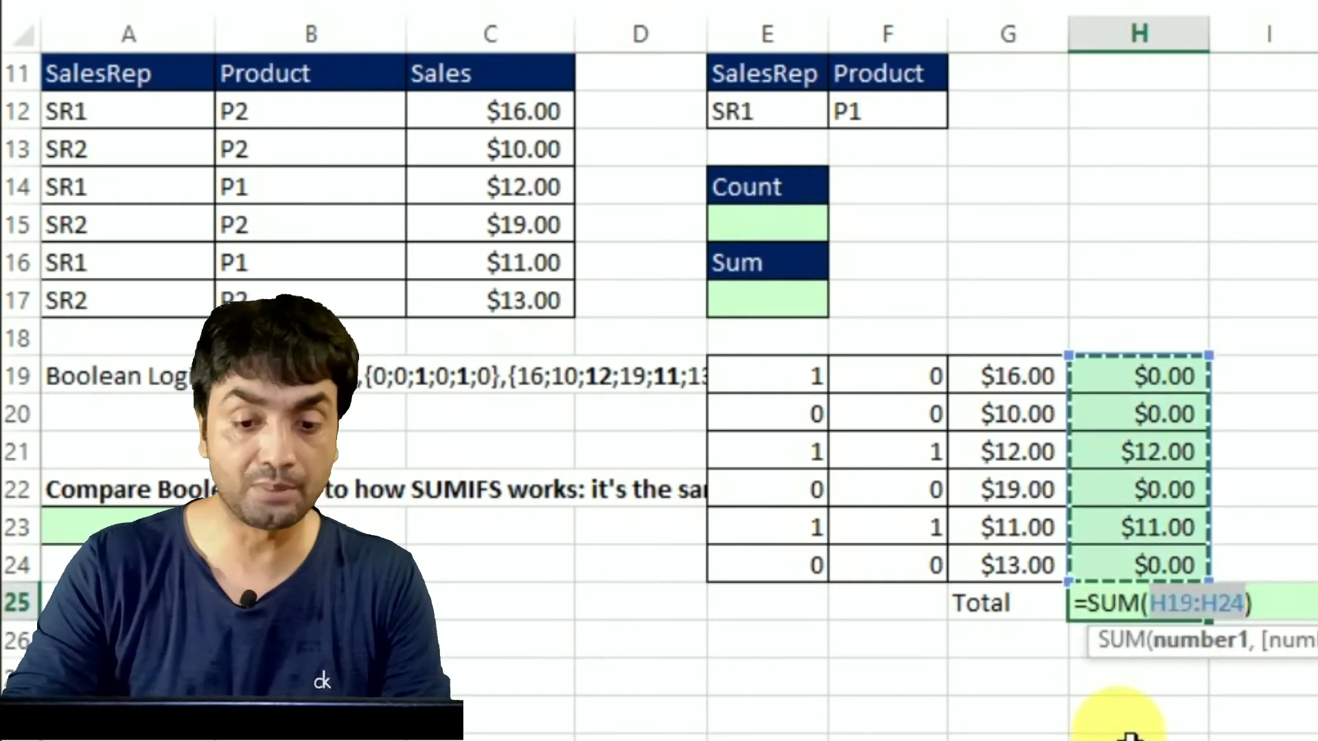
key("Return")
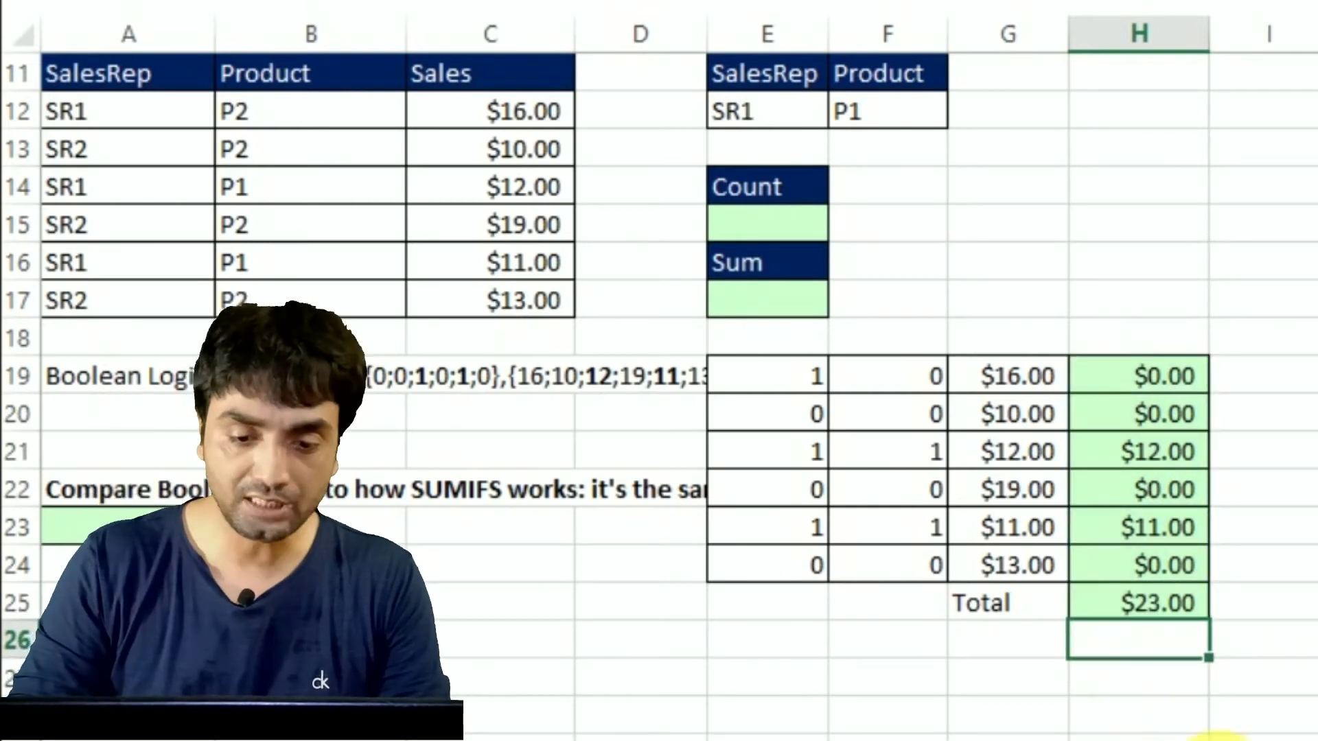
left_click(1167, 620)
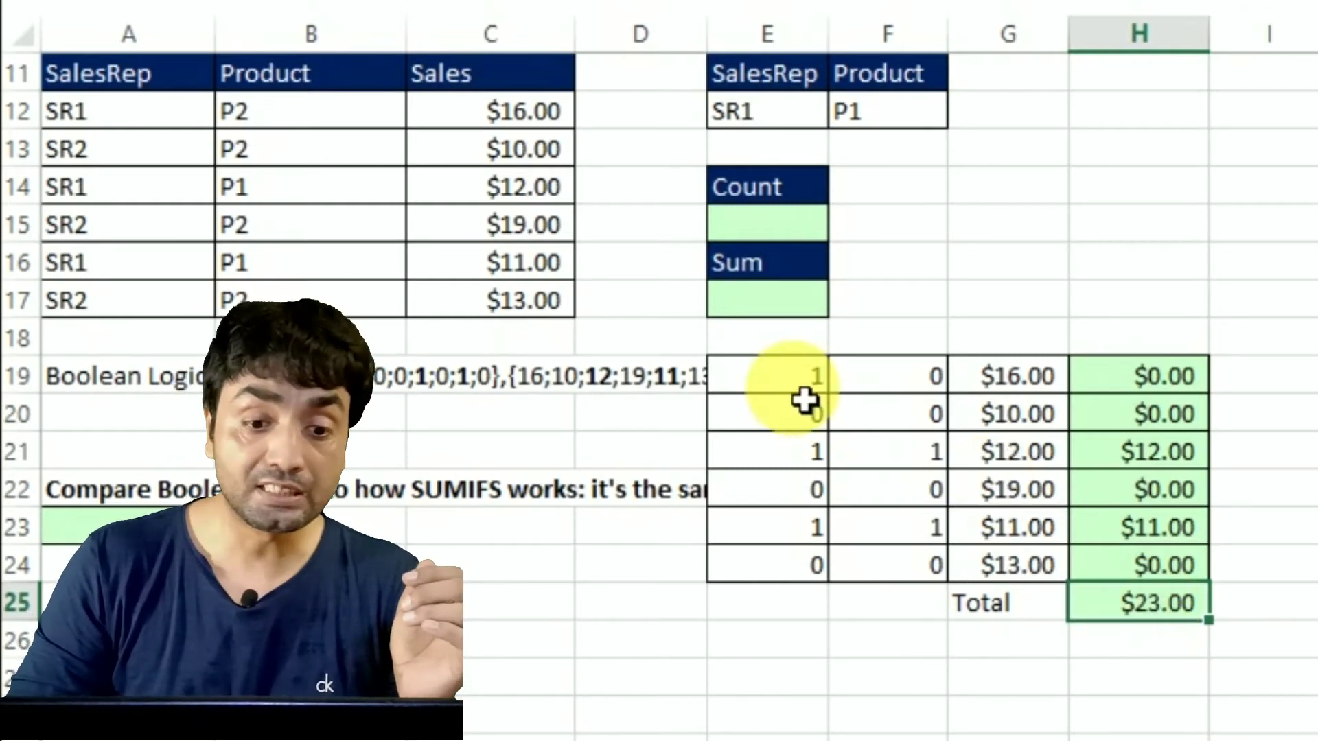
Begin a SUMPRODUCT formula in the Sum cell E17 with --(A12:A17=E12) as its first array
left_click(771, 315)
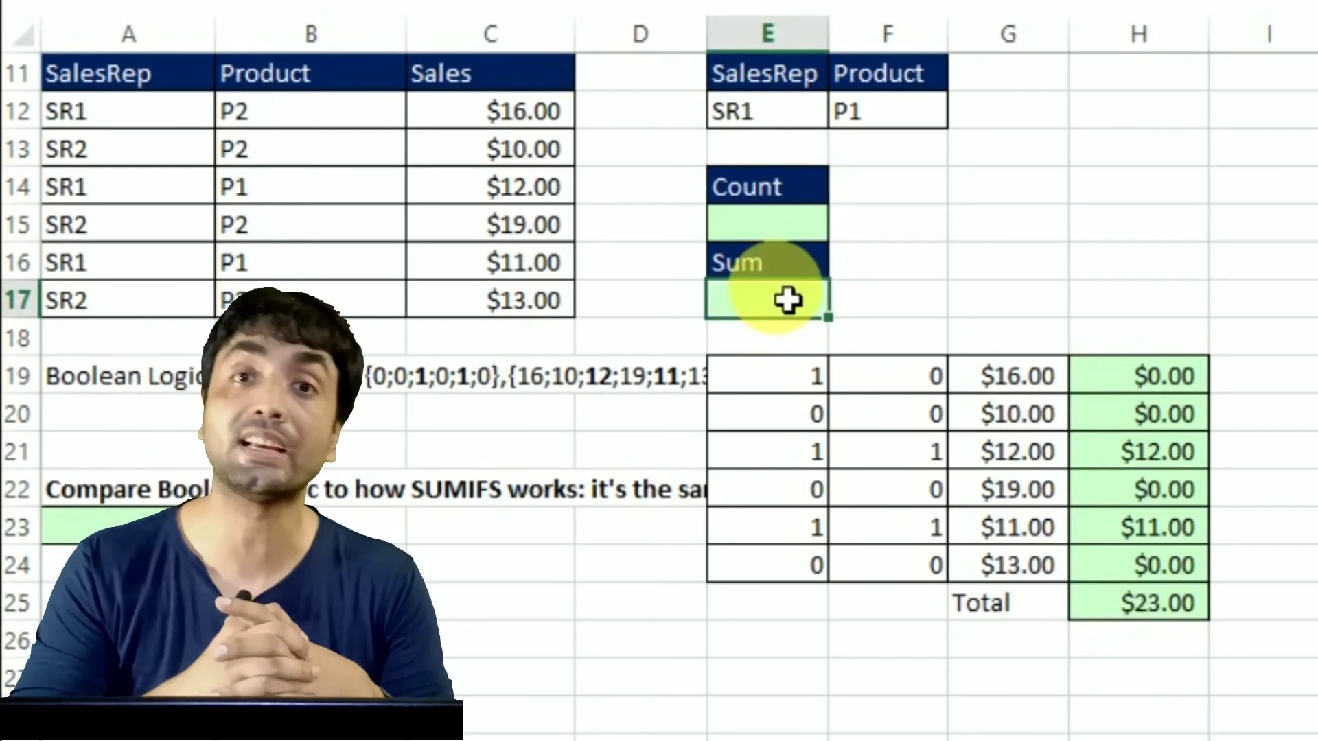
type("=sumpr")
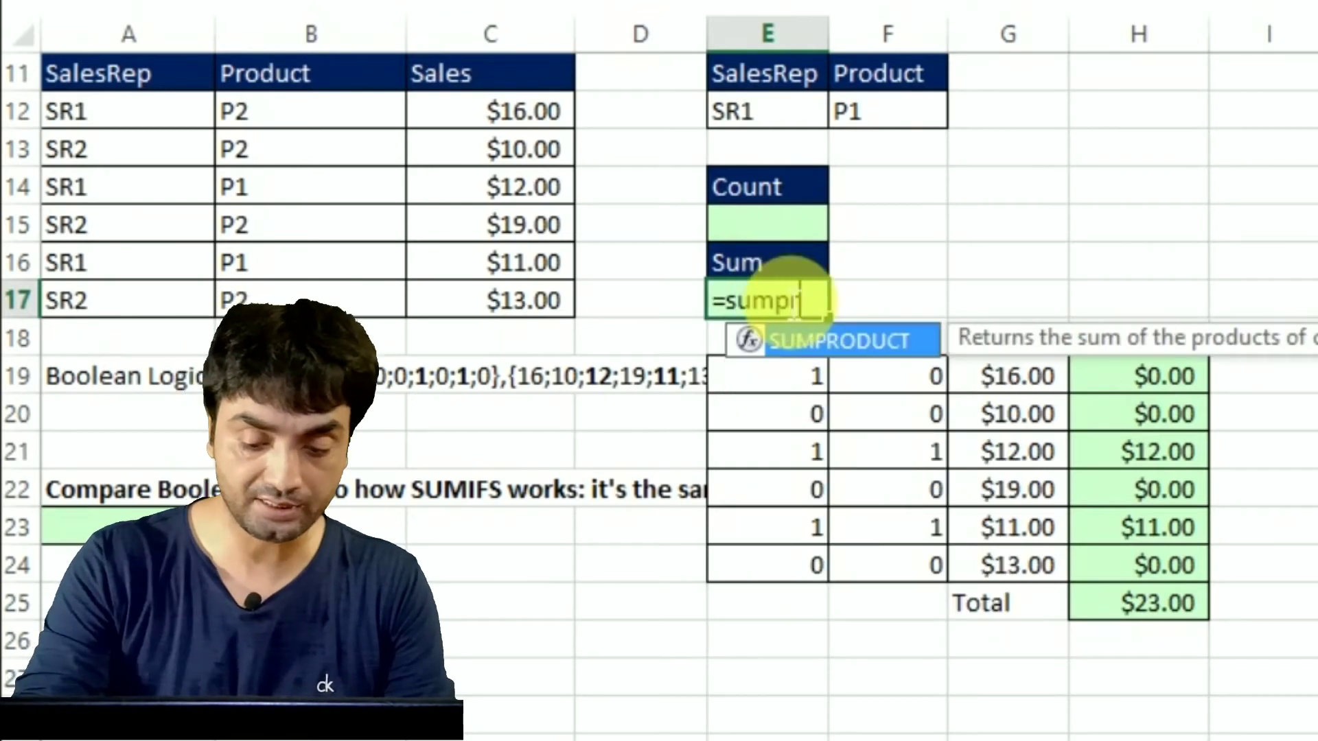
key("Tab")
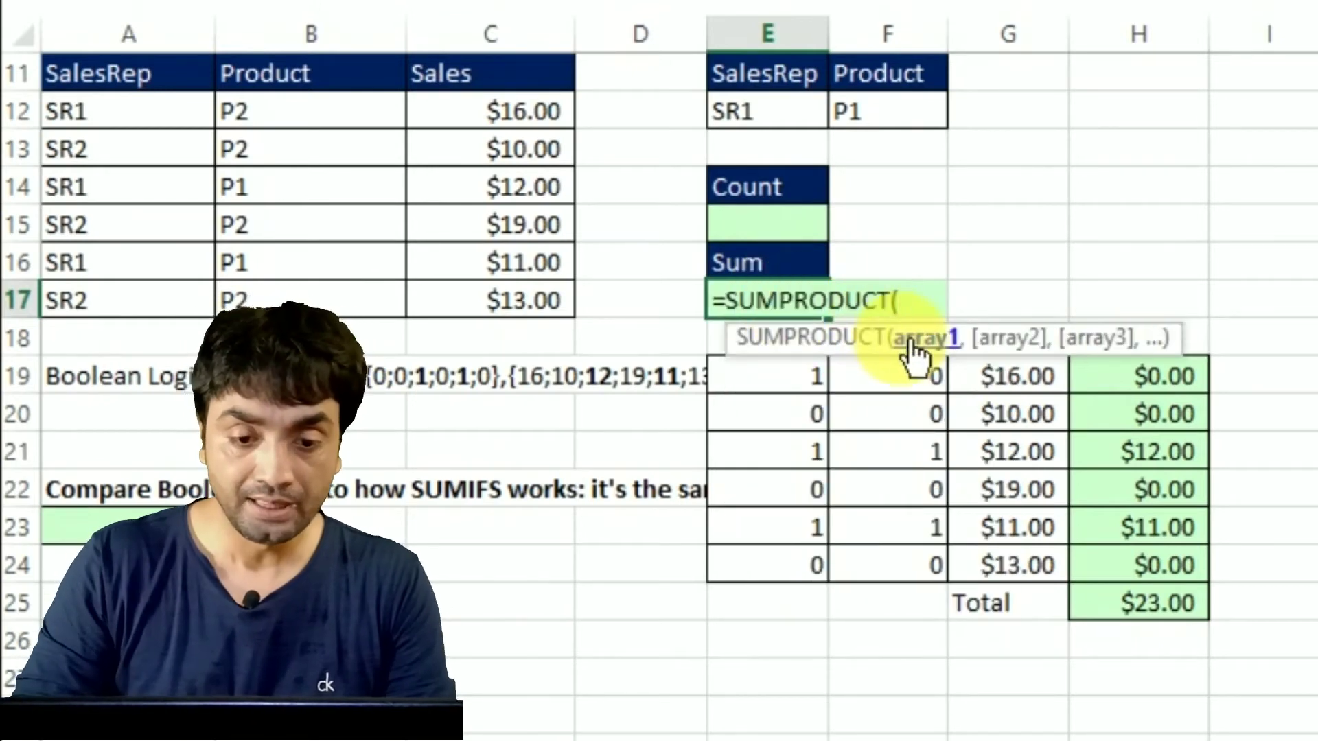
type("-")
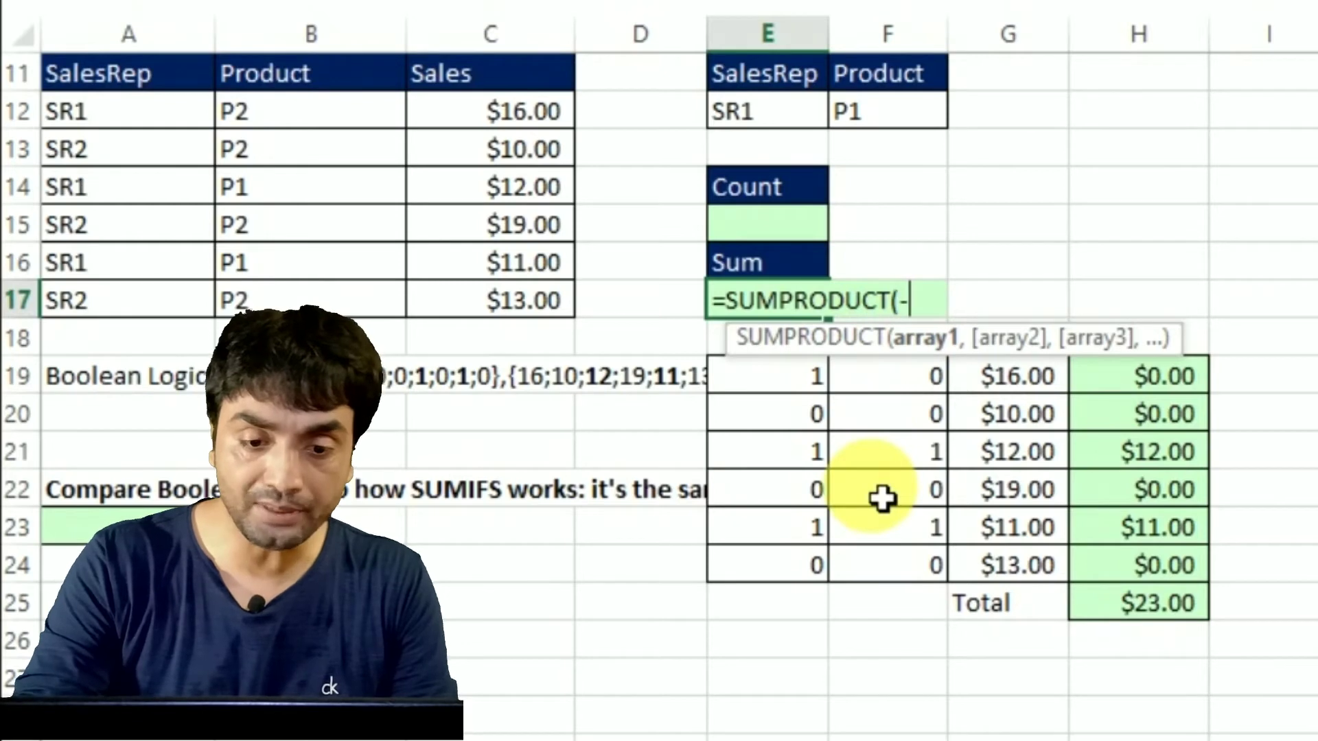
type("-(")
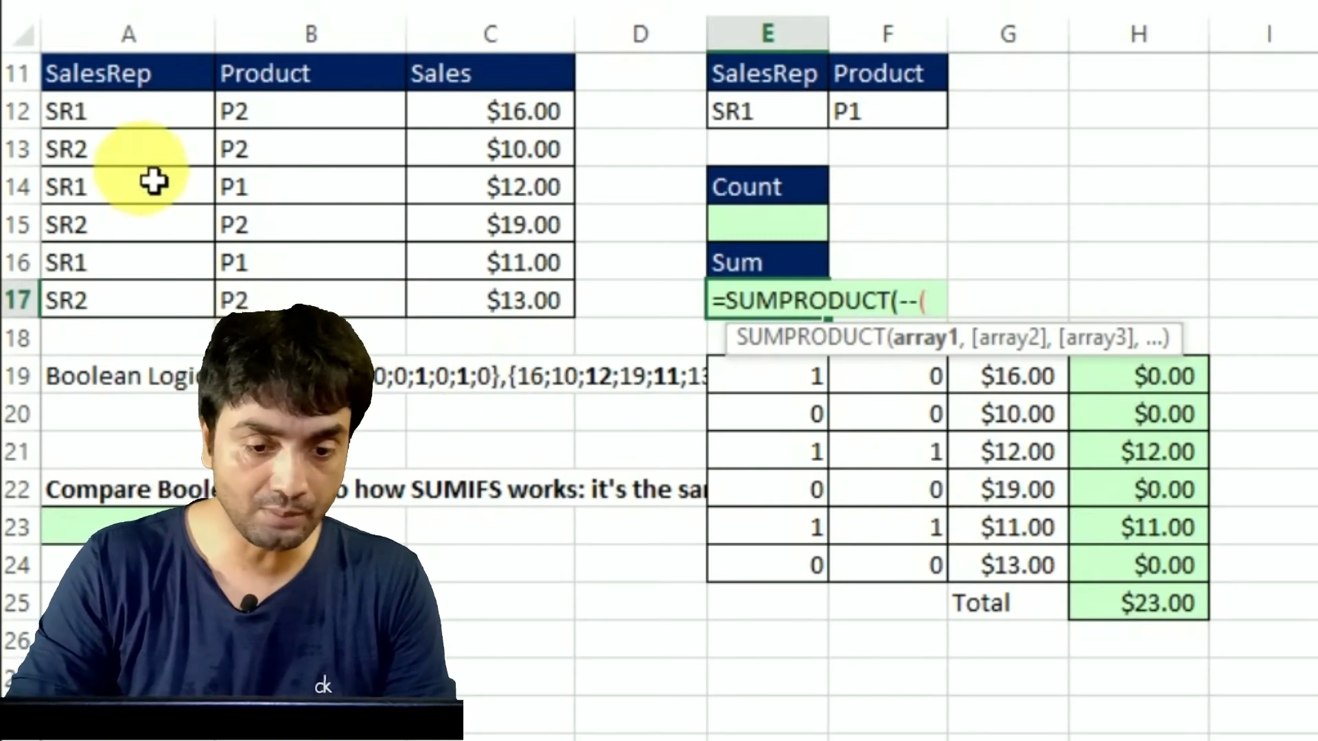
left_click(120, 128)
left_click_drag(120, 128, 130, 315)
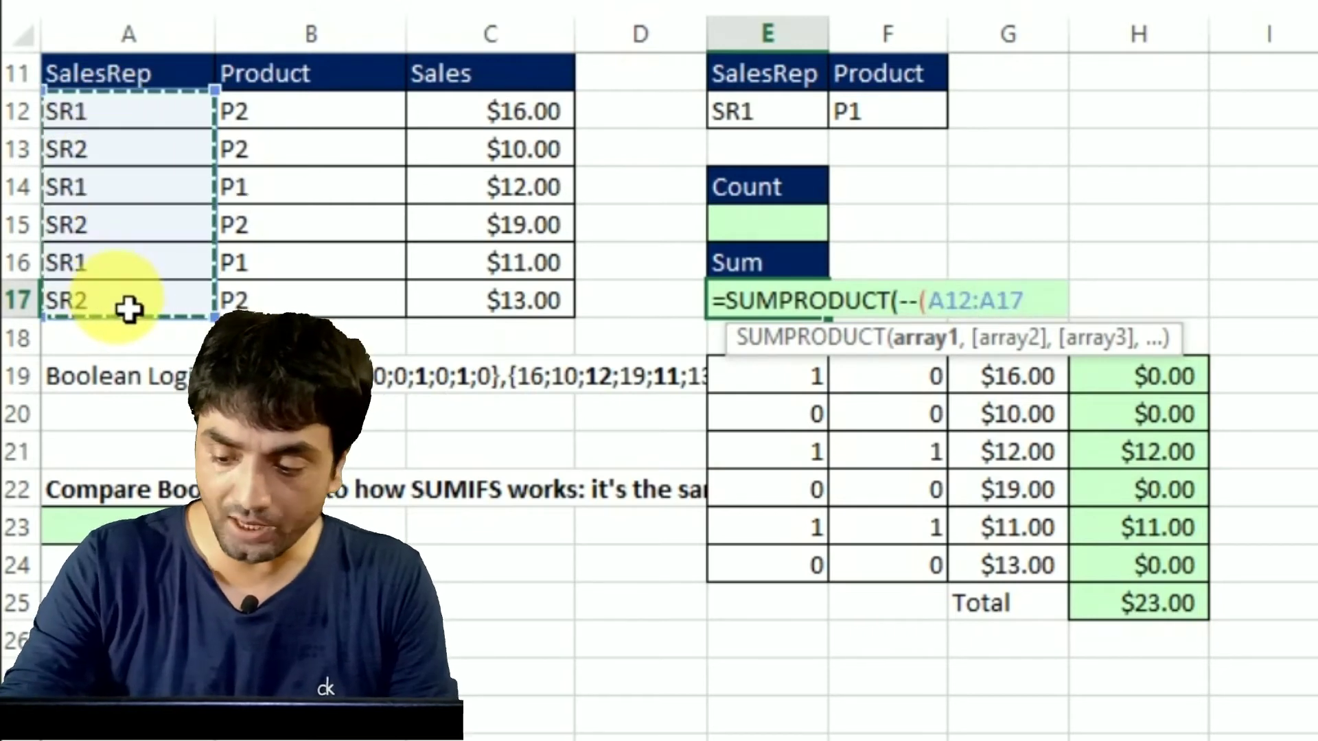
type("=")
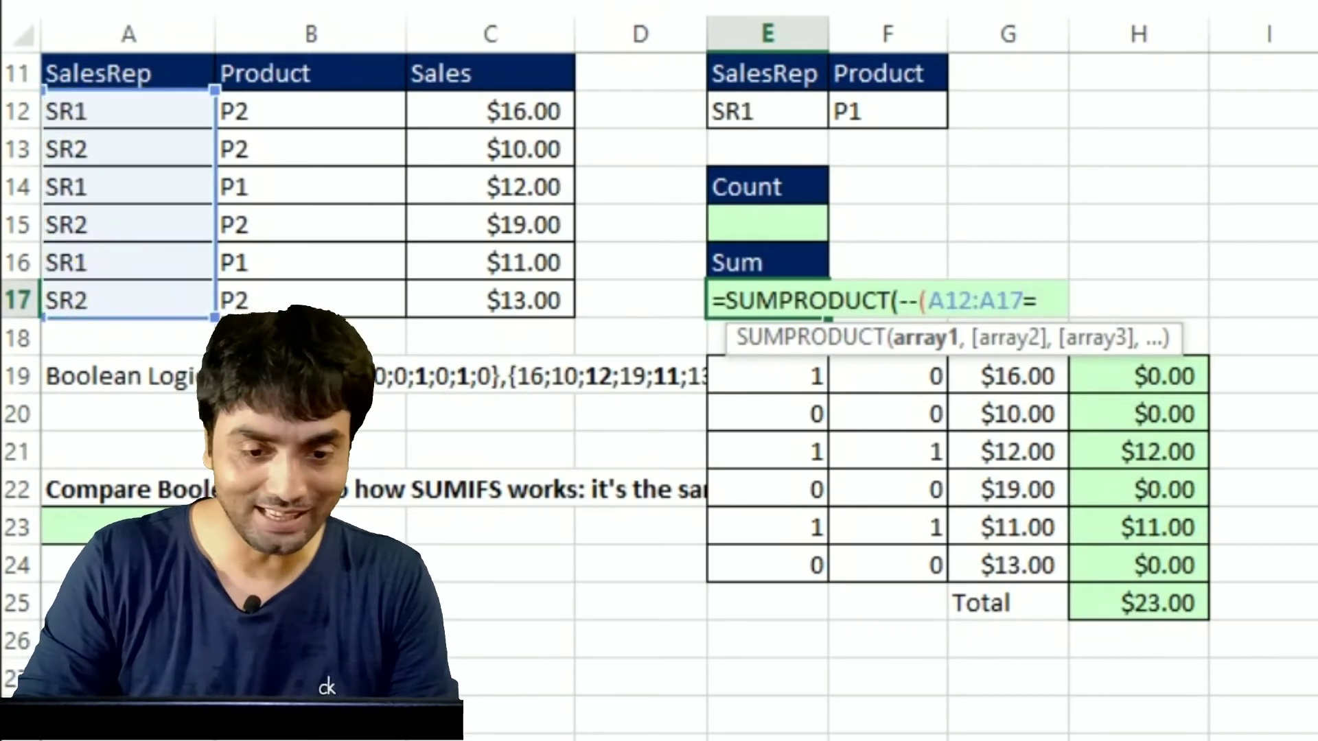
left_click(770, 124)
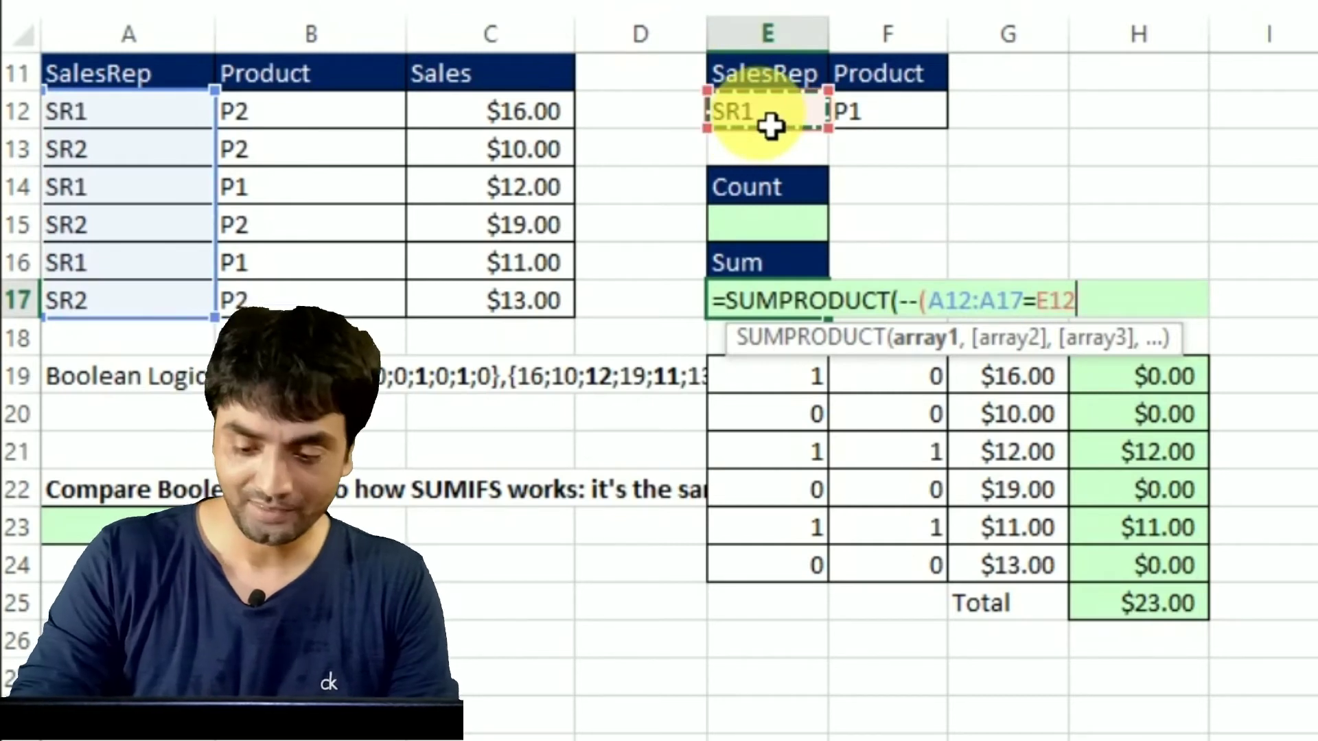
type("),")
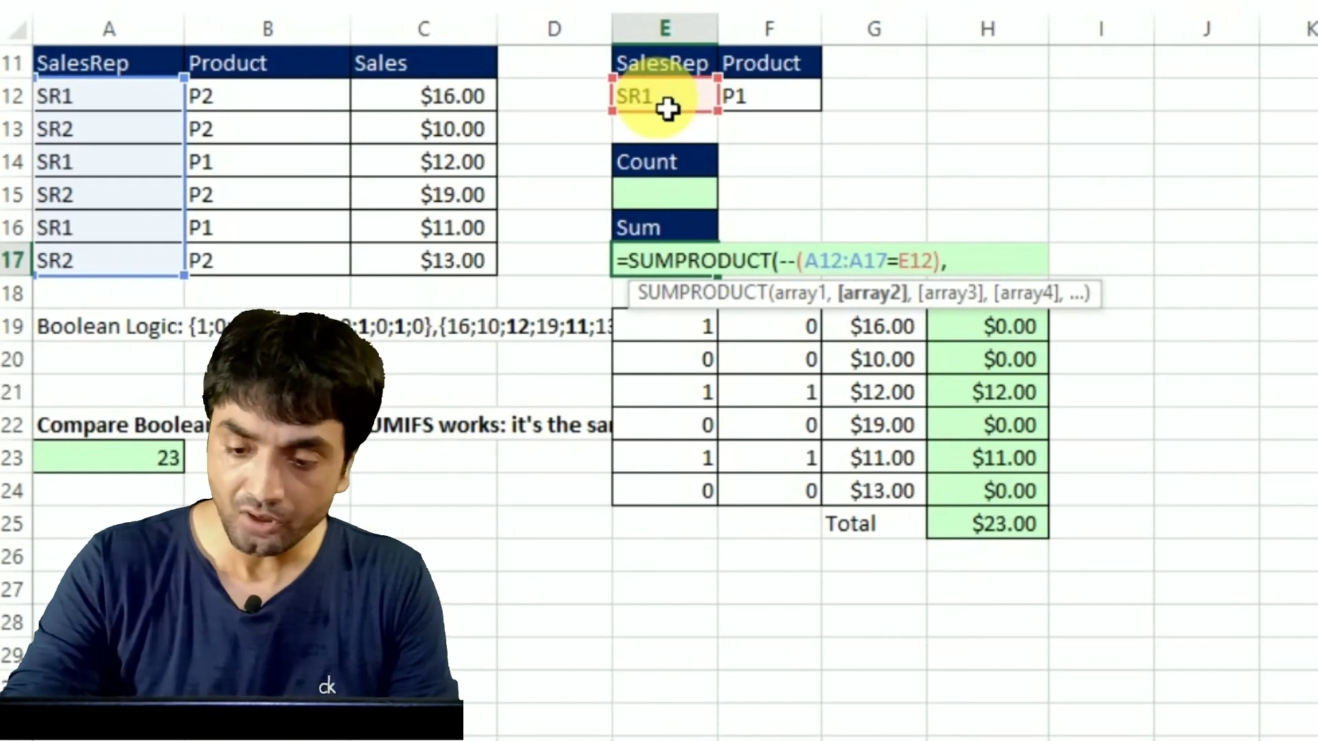
Add the product condition --(B12:B17=F12) as the second array of the E17 SUMPRODUCT formula
type("--(")
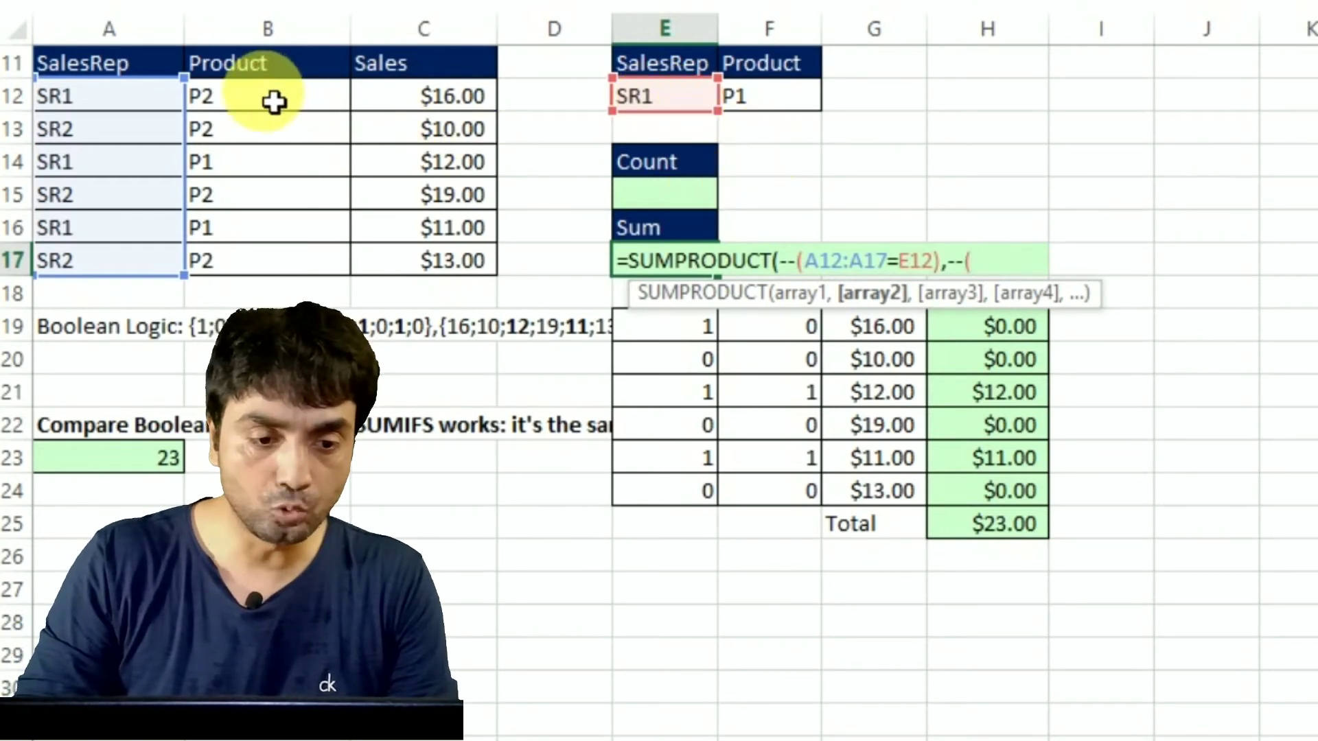
left_click_drag(270, 112, 274, 260)
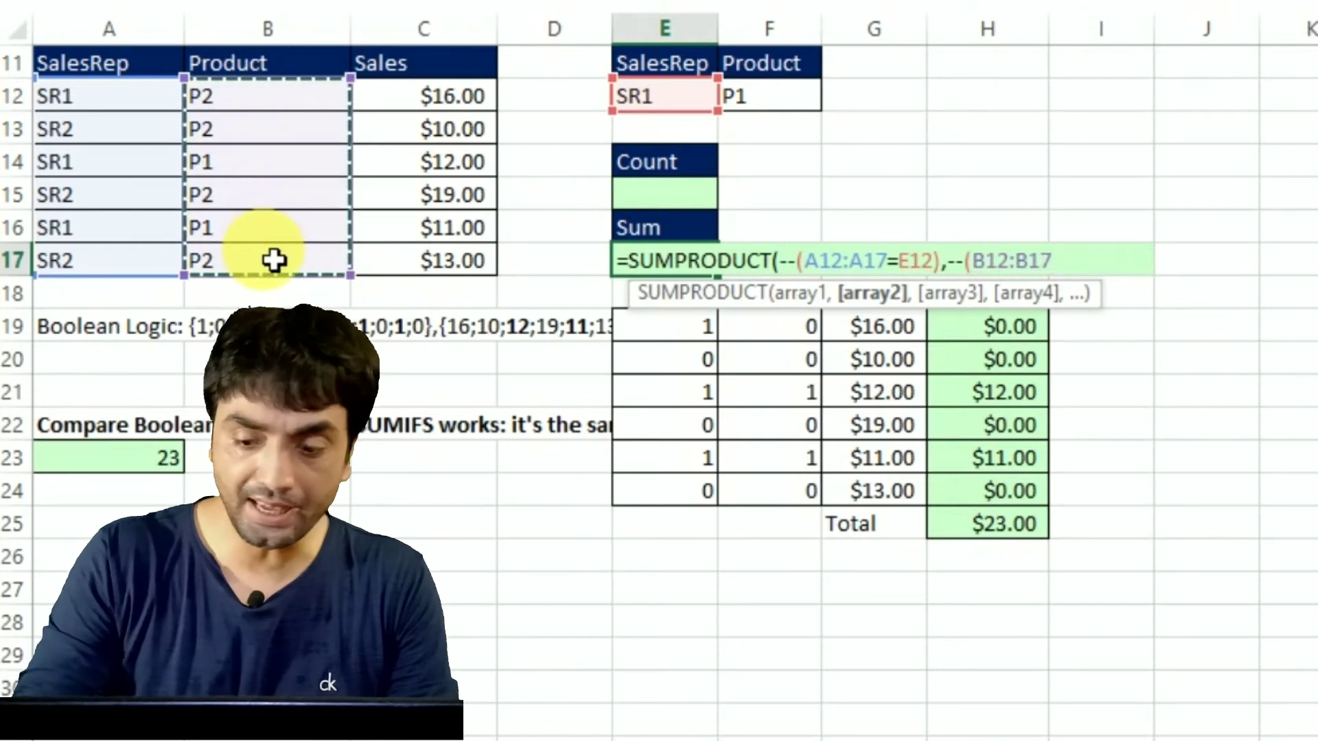
type("=")
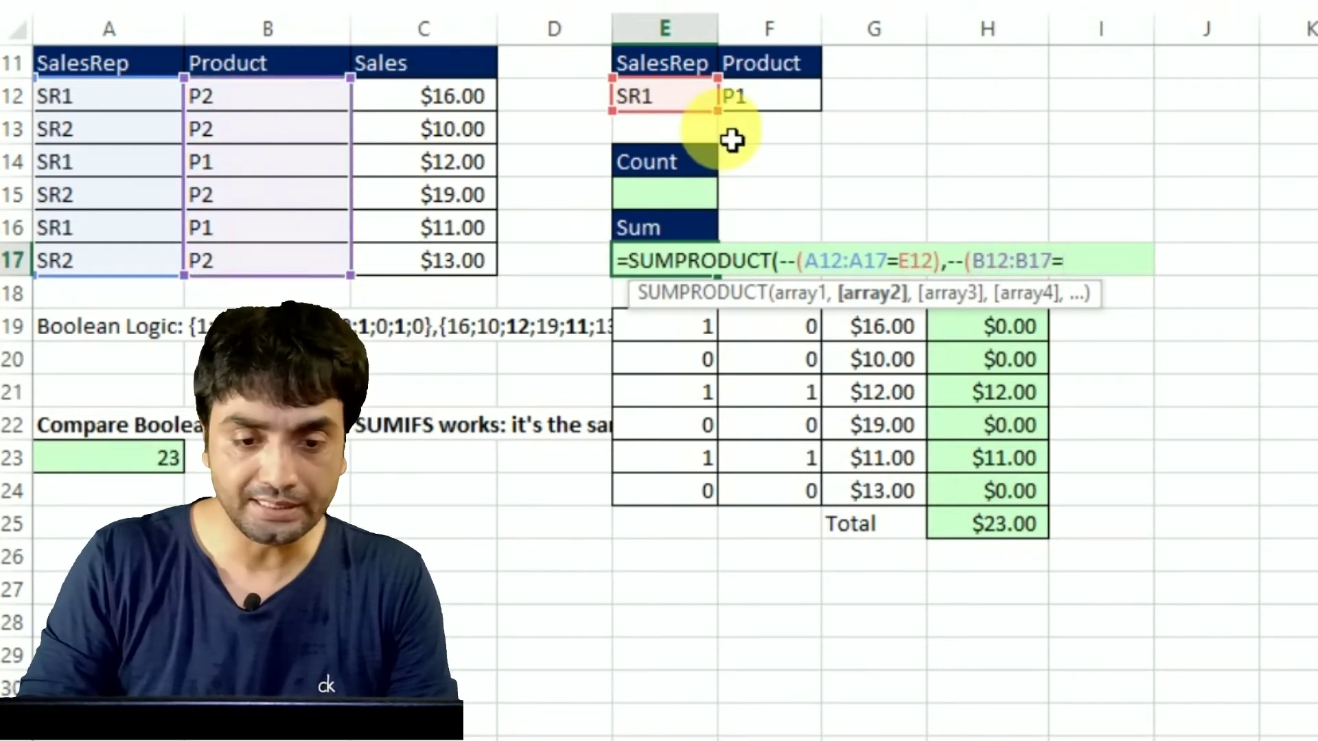
left_click(779, 98)
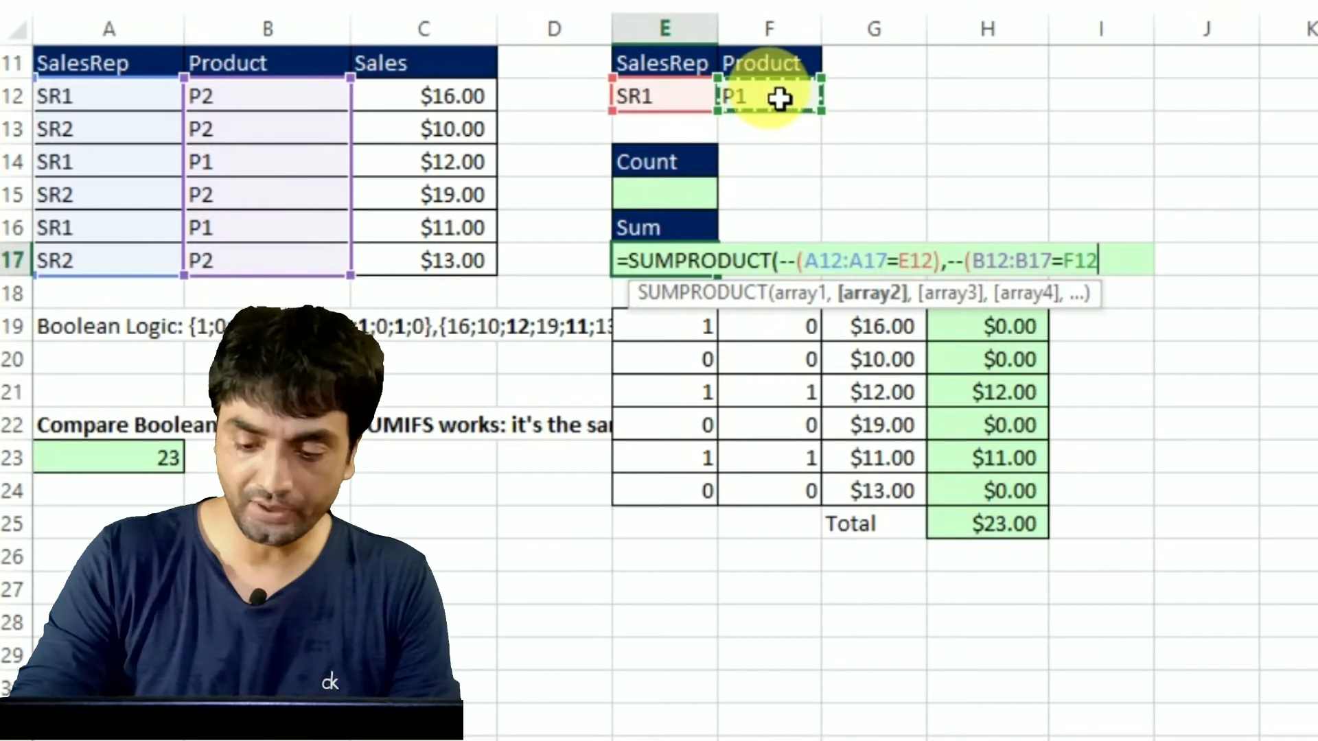
type("),")
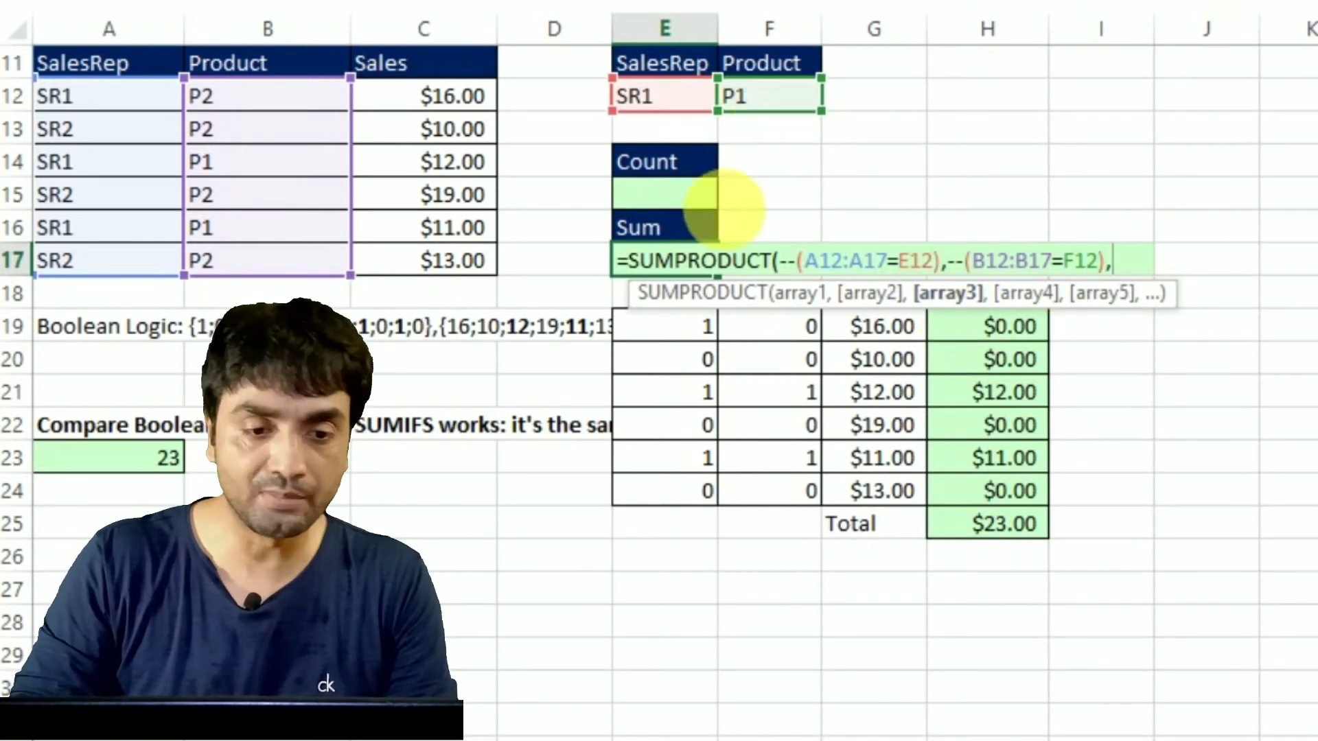
Add the sales range C12:C17 as the third array and complete the SUMPRODUCT formula in E17
left_click(468, 108)
left_click_drag(468, 112, 474, 264)
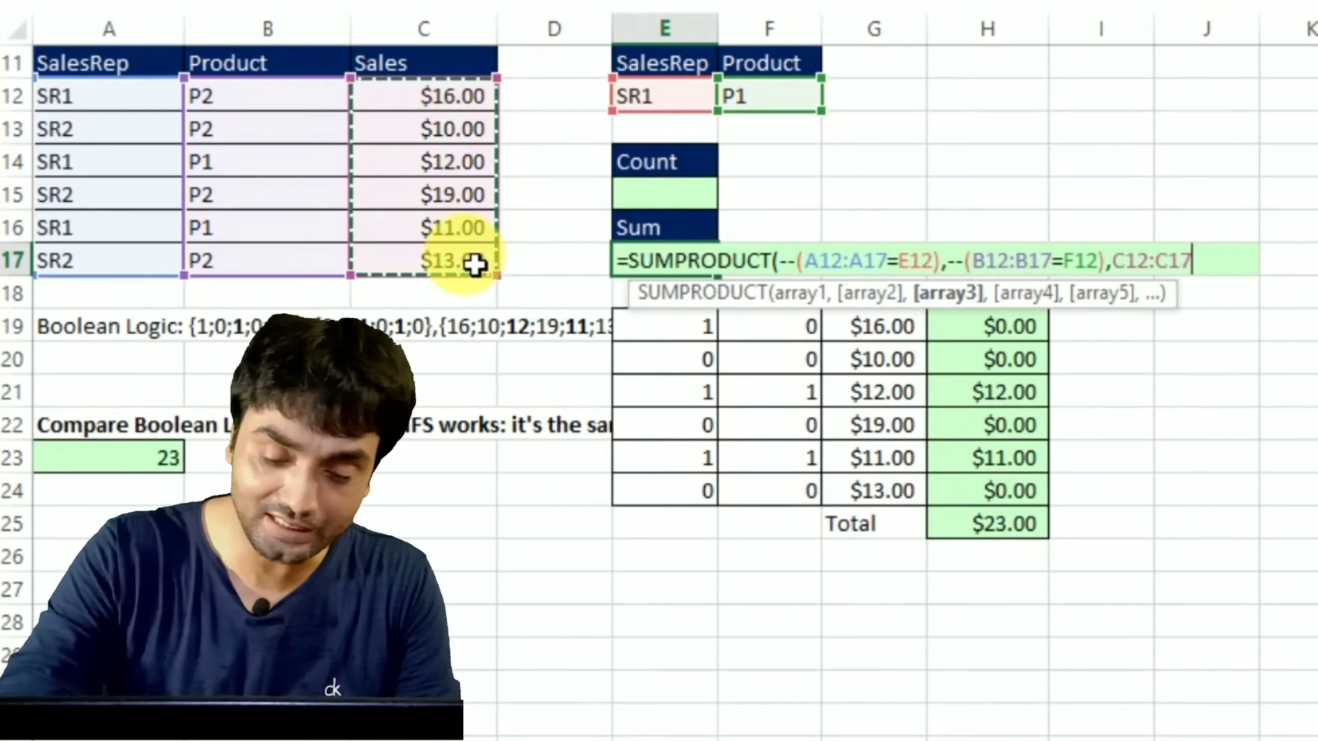
type(")")
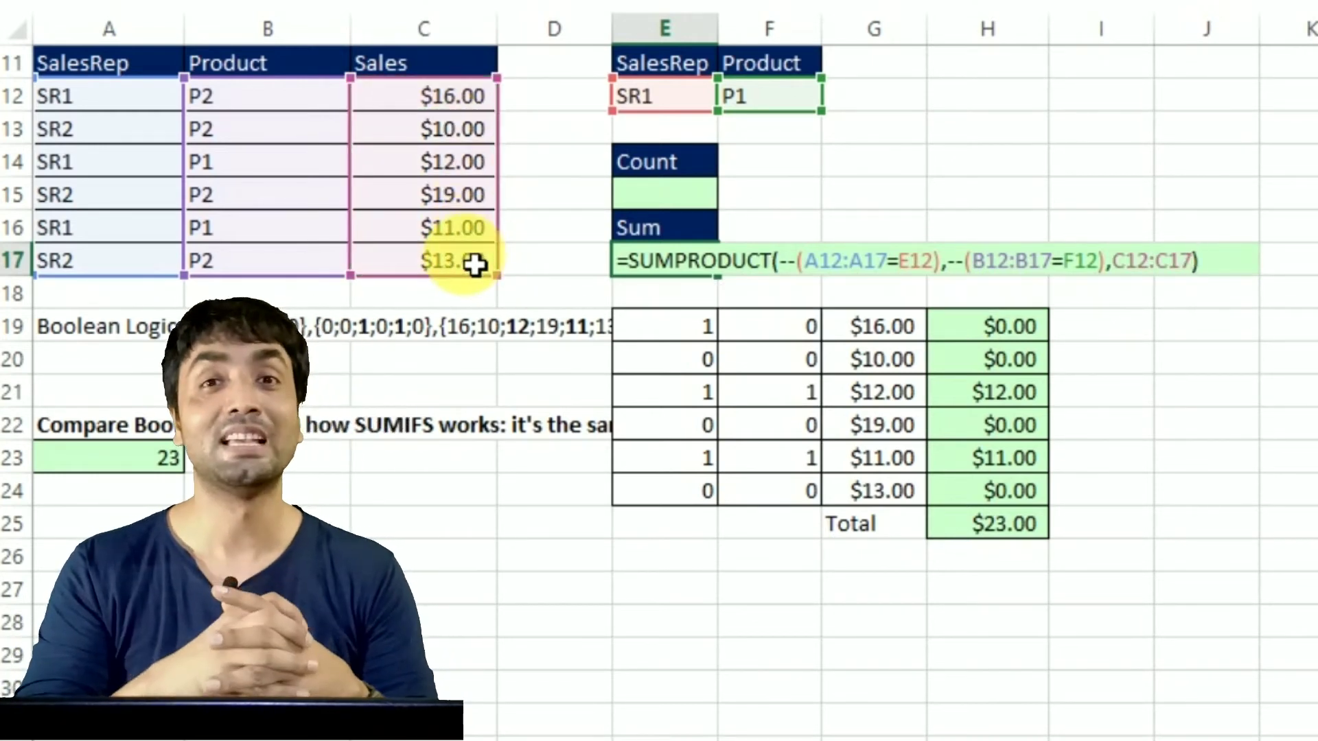
key("Return")
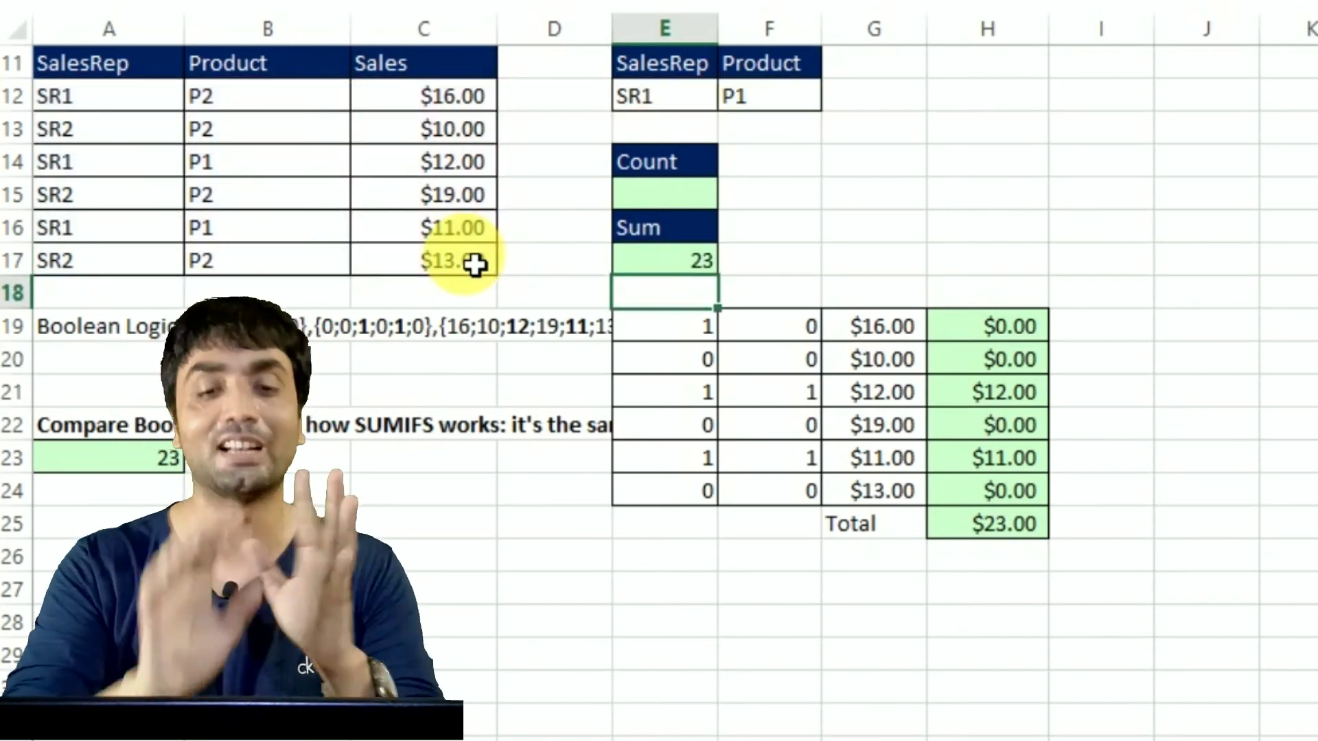
Examine the formulas behind the Total in H25 and the Sum in E17
left_click(999, 541)
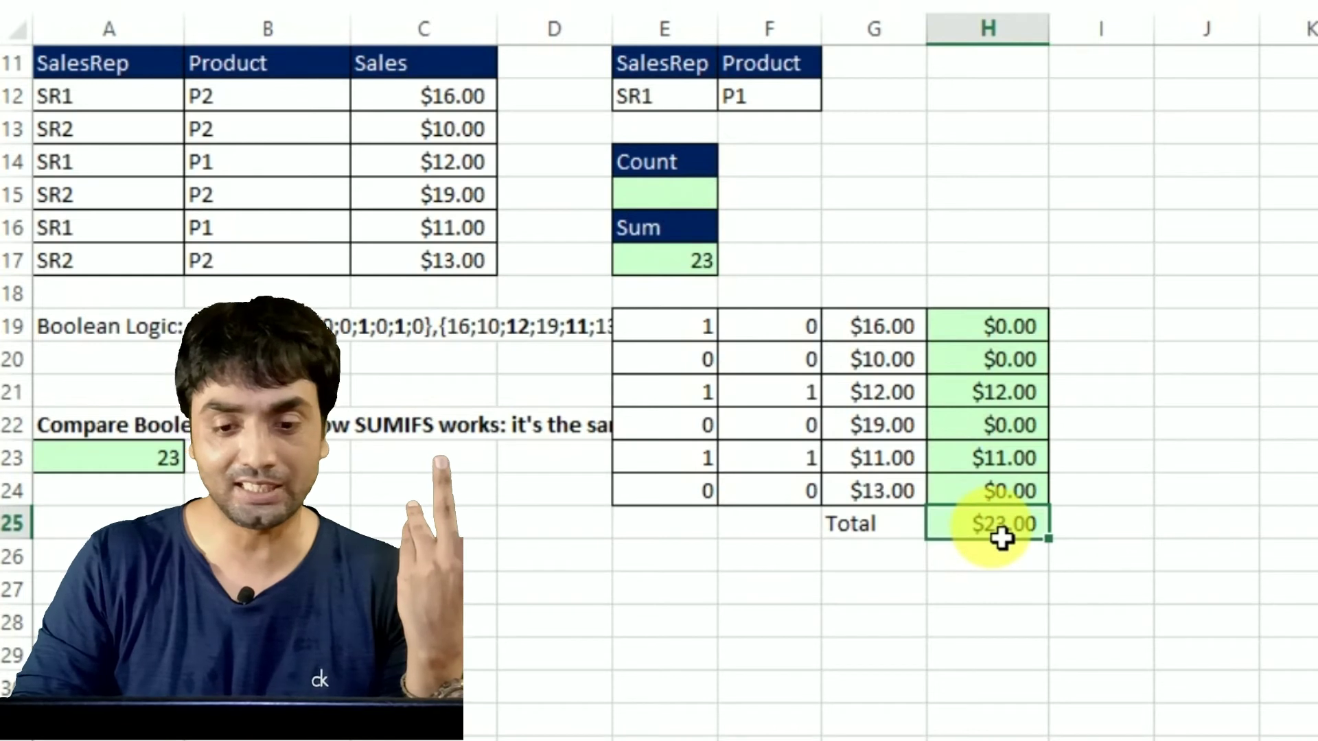
double_click(1000, 539)
key("Escape")
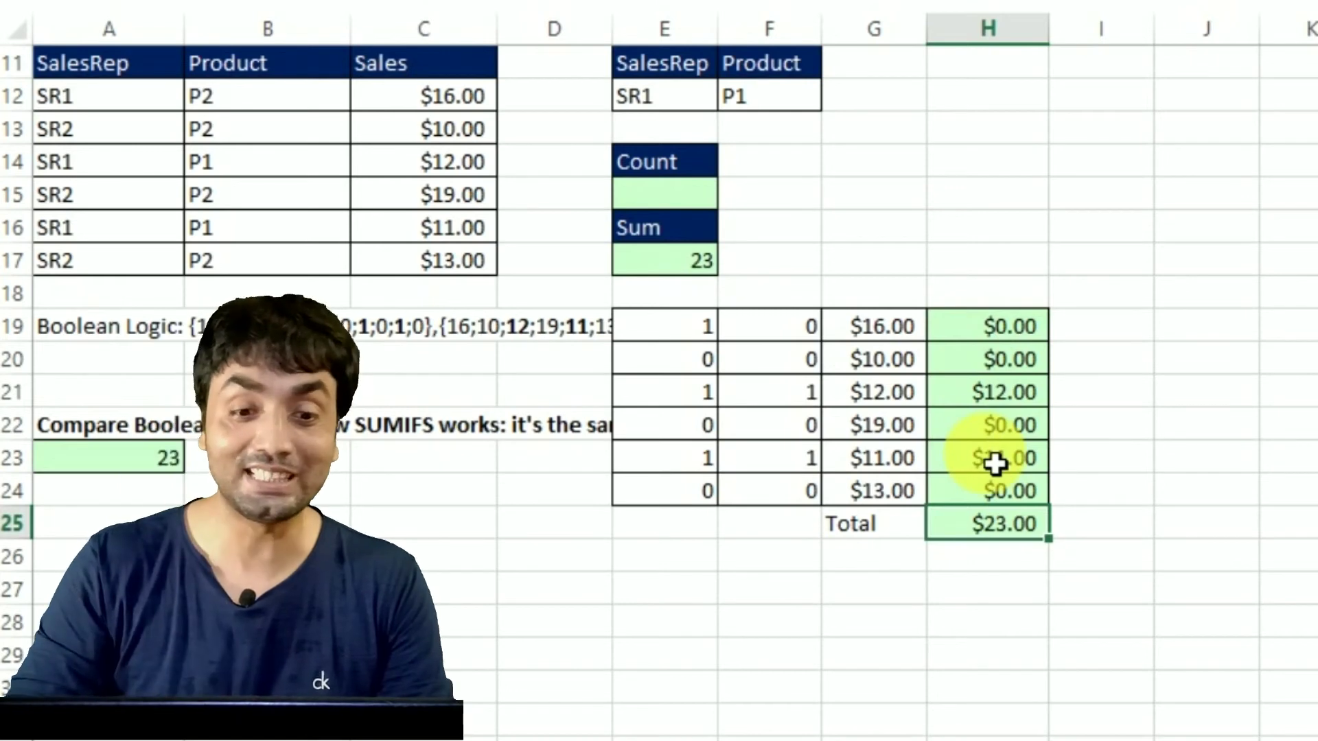
double_click(700, 265)
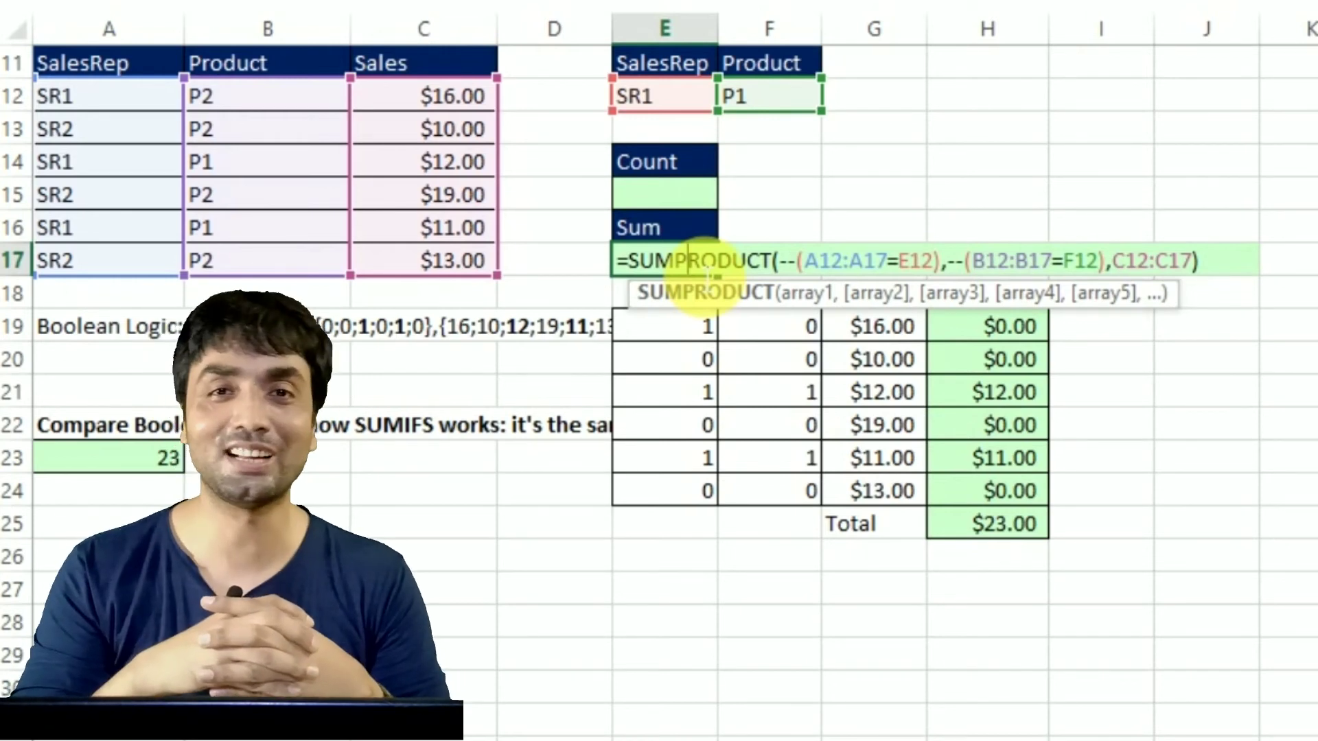
Begin a SUMPRODUCT formula in the Count cell E15 with --(A12:A17=E12) as its first array
left_click(662, 211)
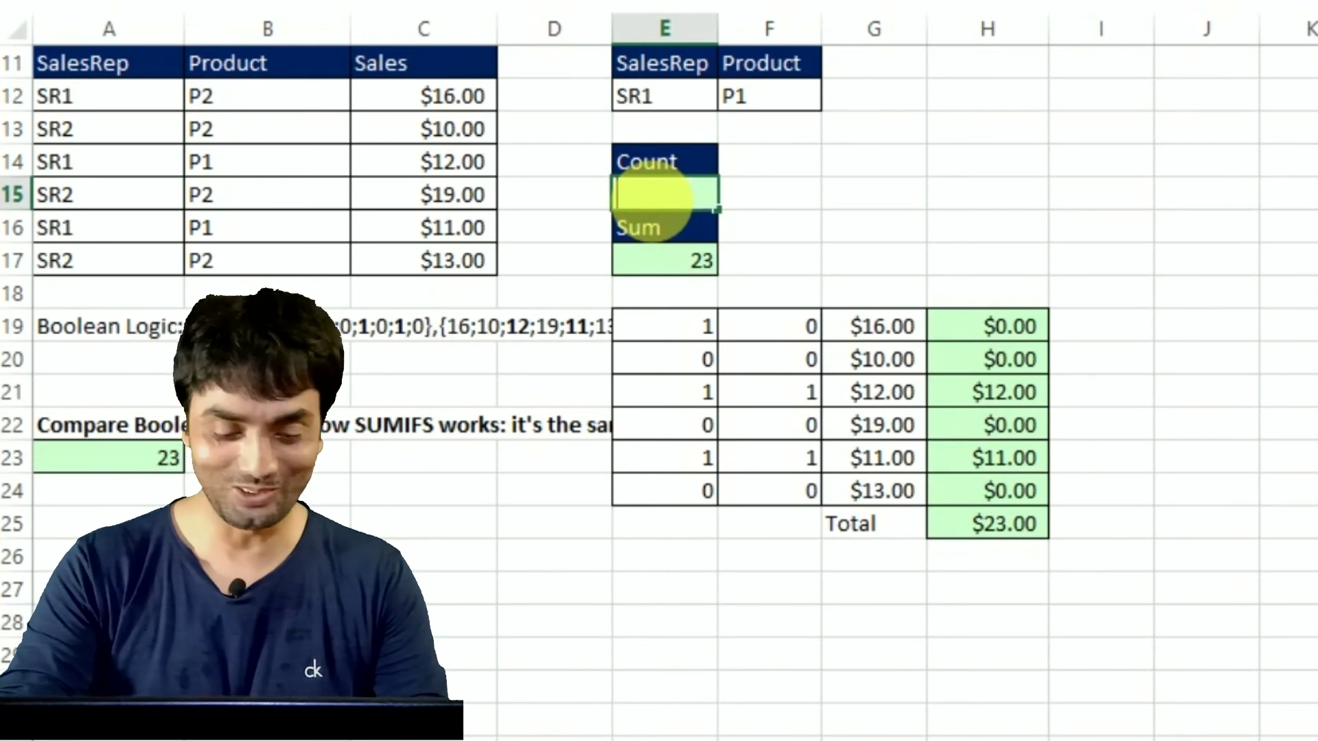
type("=c")
key("BackSpace")
type("sumpr")
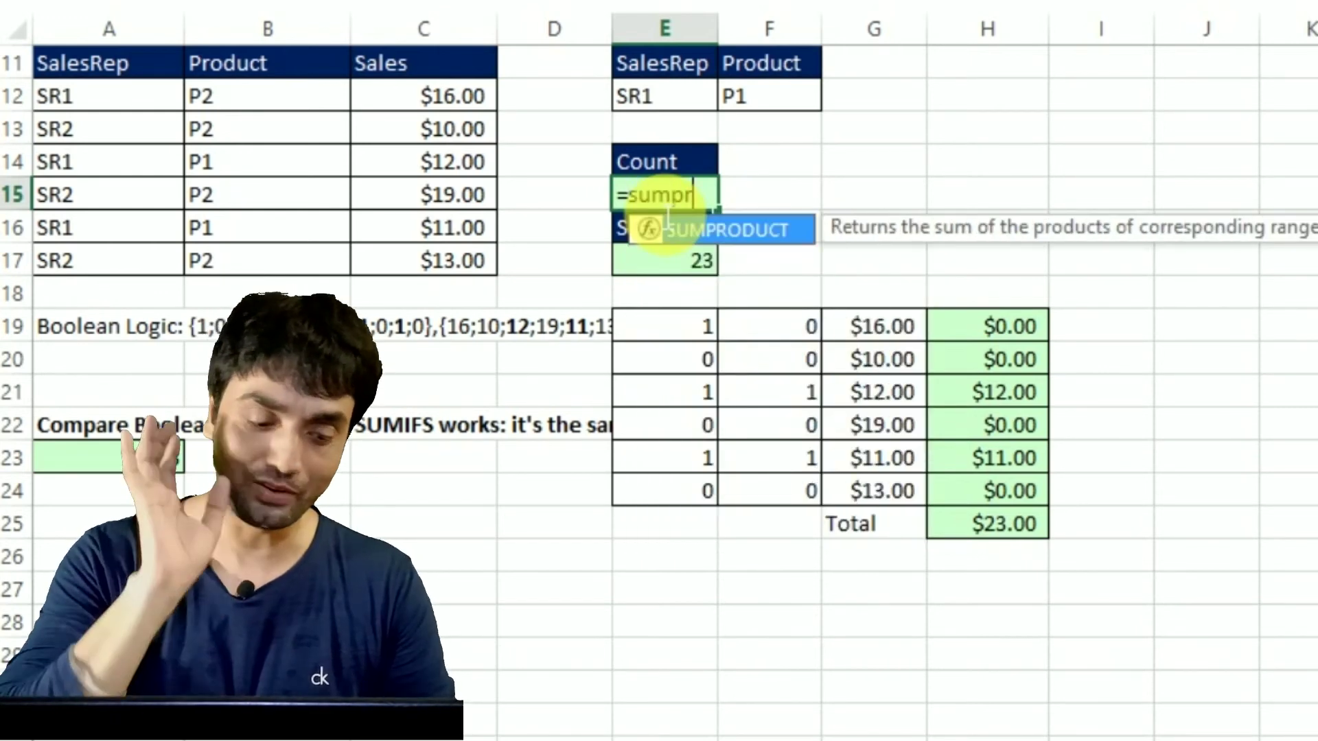
key("Tab")
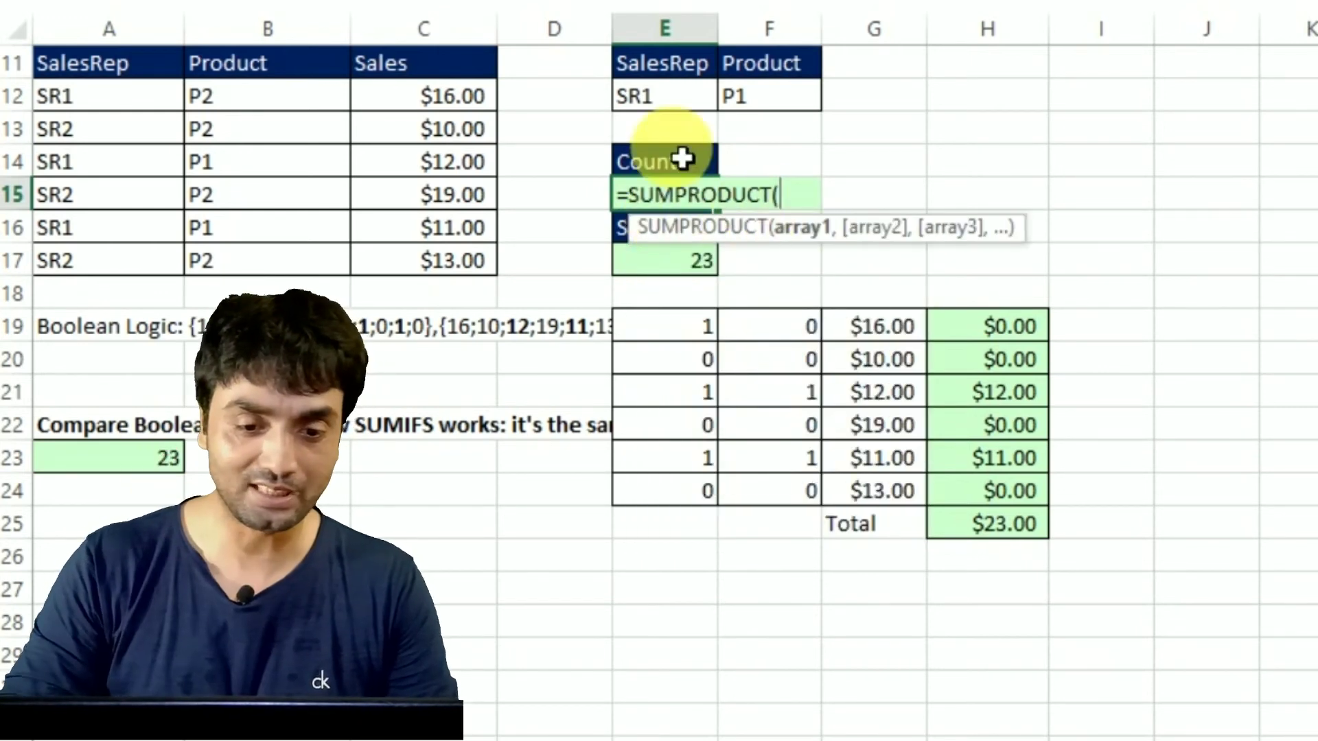
type("--(")
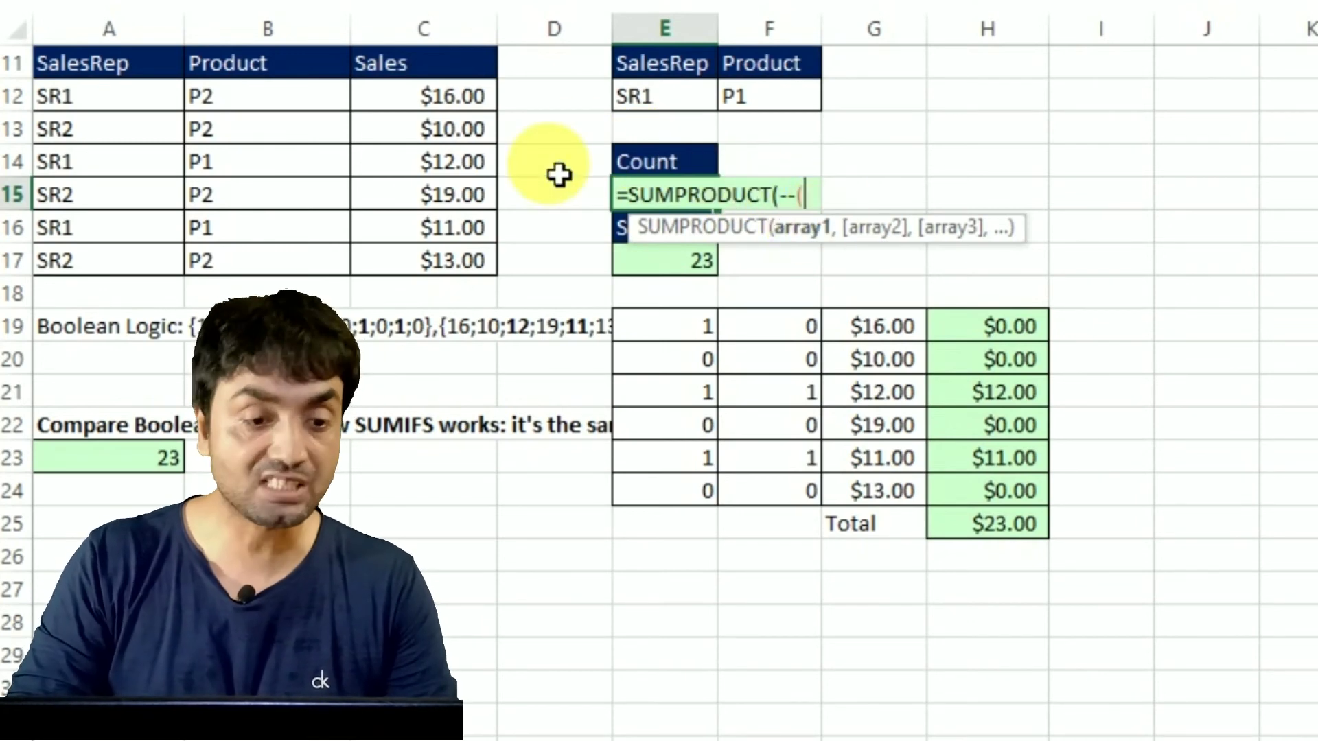
left_click_drag(138, 108, 160, 266)
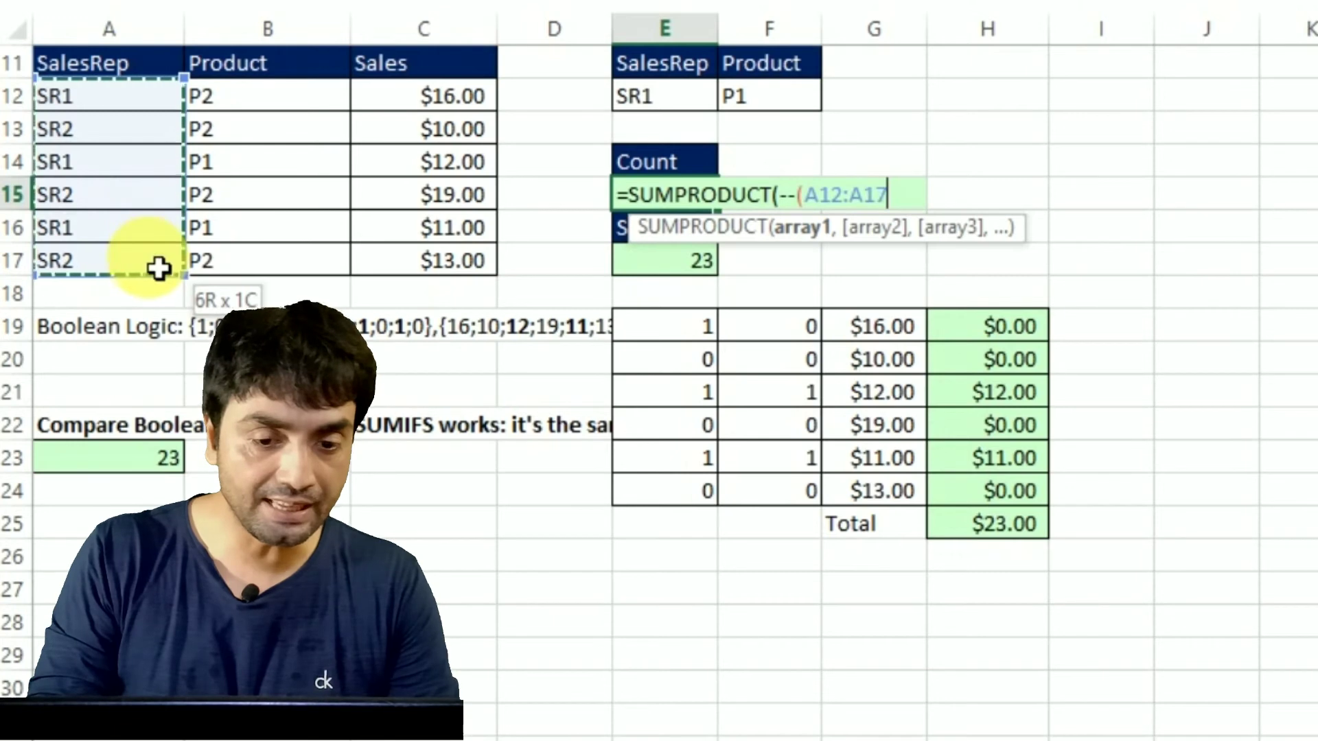
type("=")
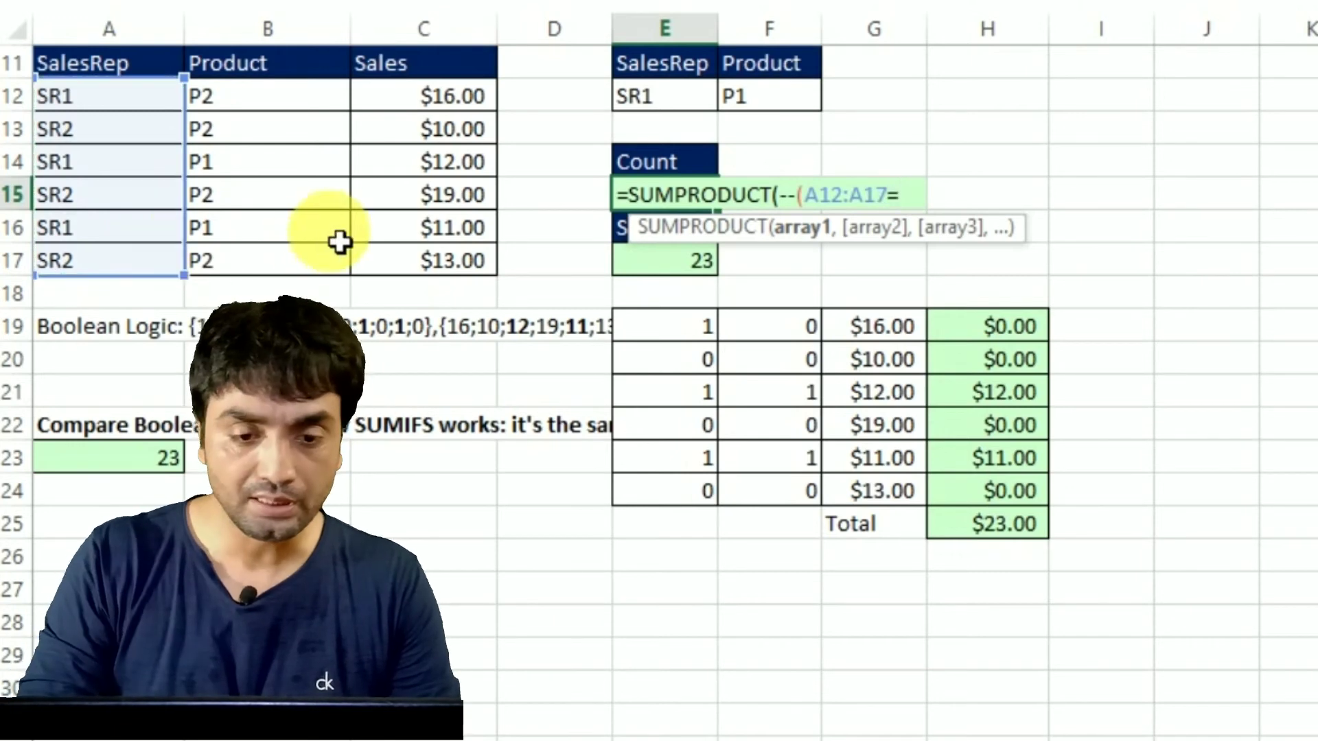
left_click(655, 103)
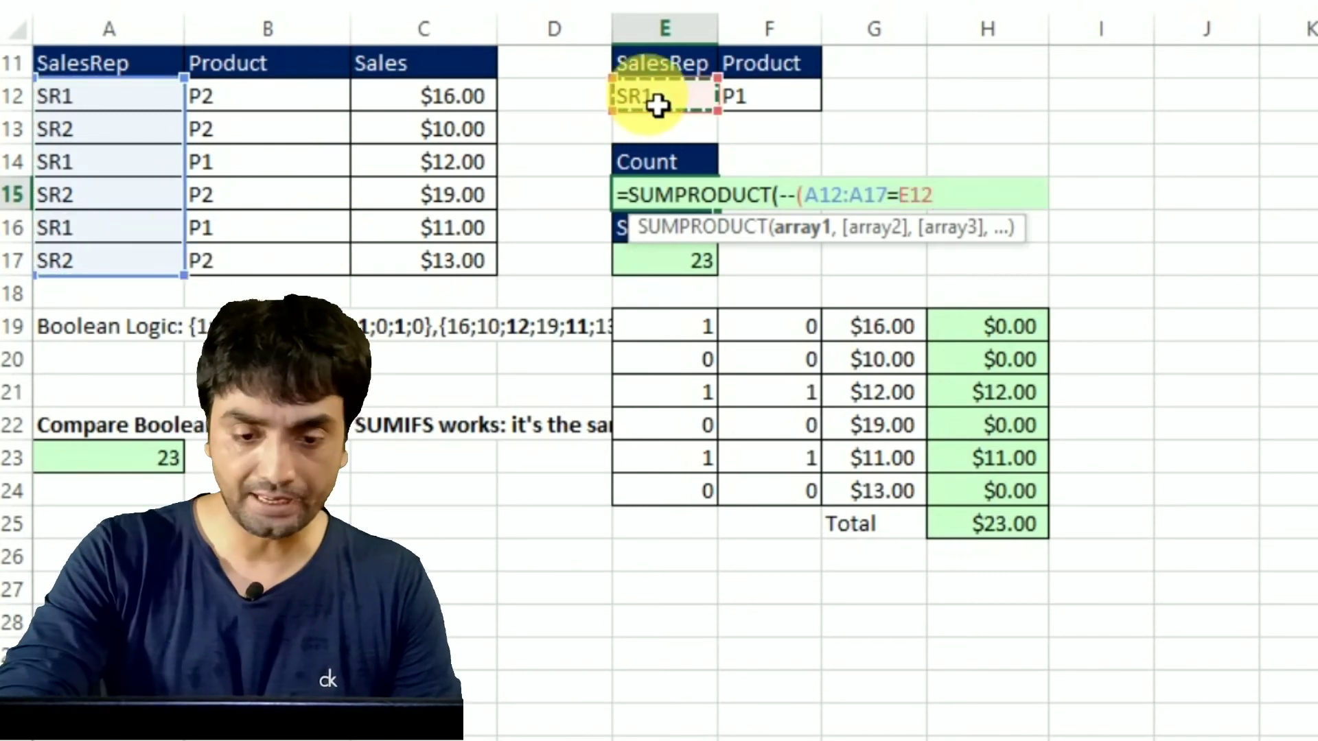
Add --(B12:B17=F12) as the second array and complete the SUMPRODUCT count formula in E15
type("),--(")
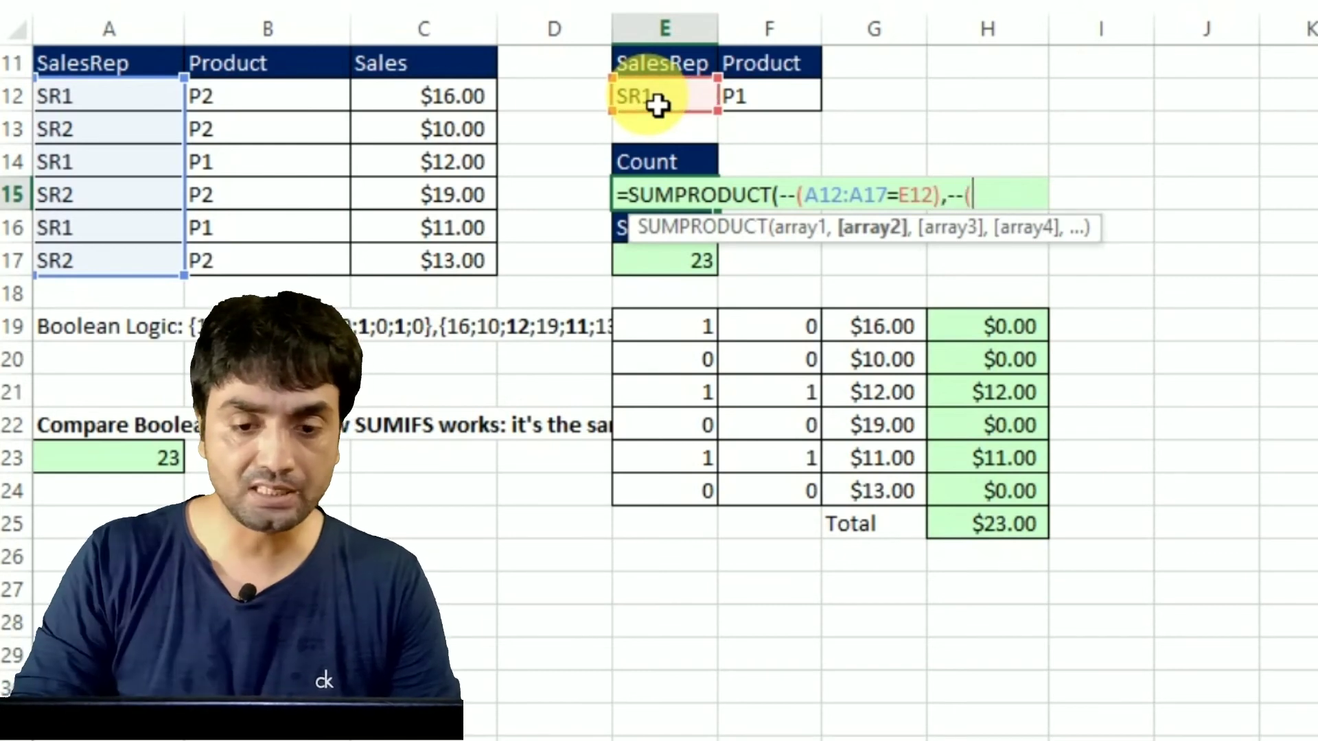
left_click_drag(299, 114, 296, 277)
type("=")
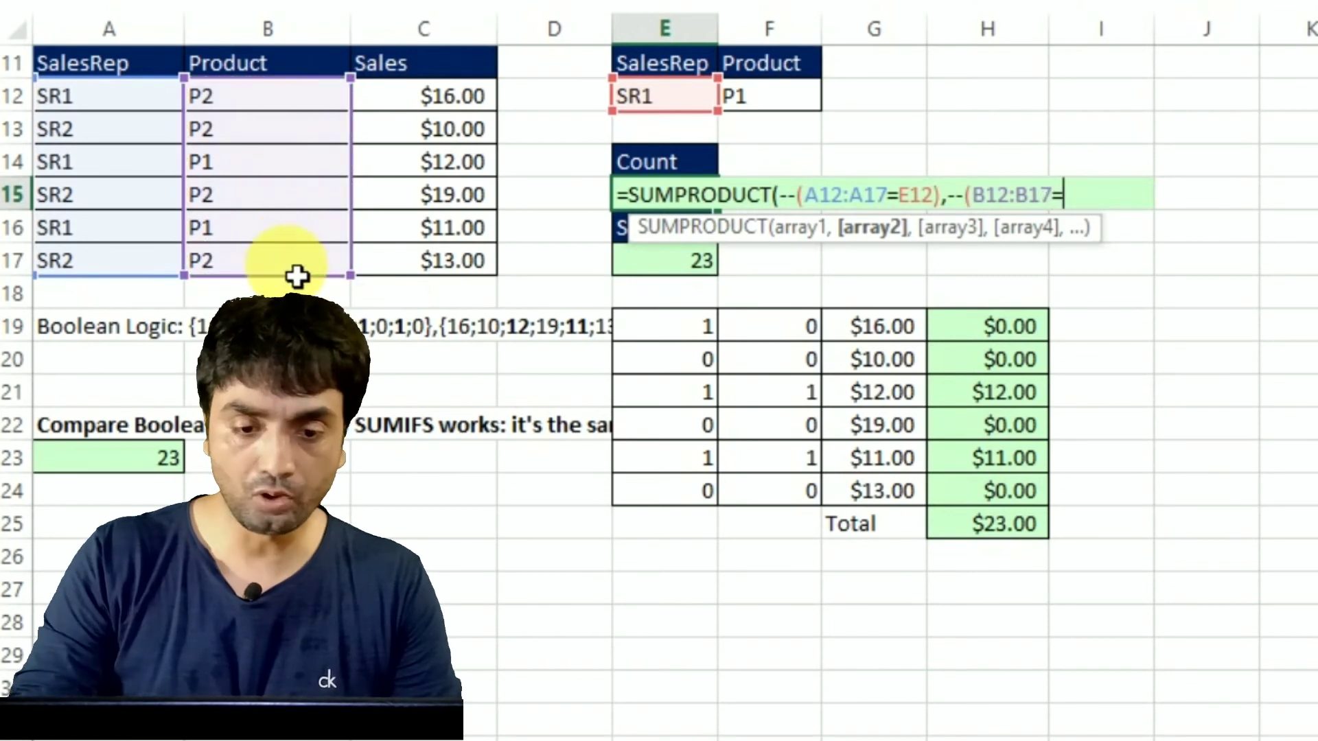
left_click(757, 117)
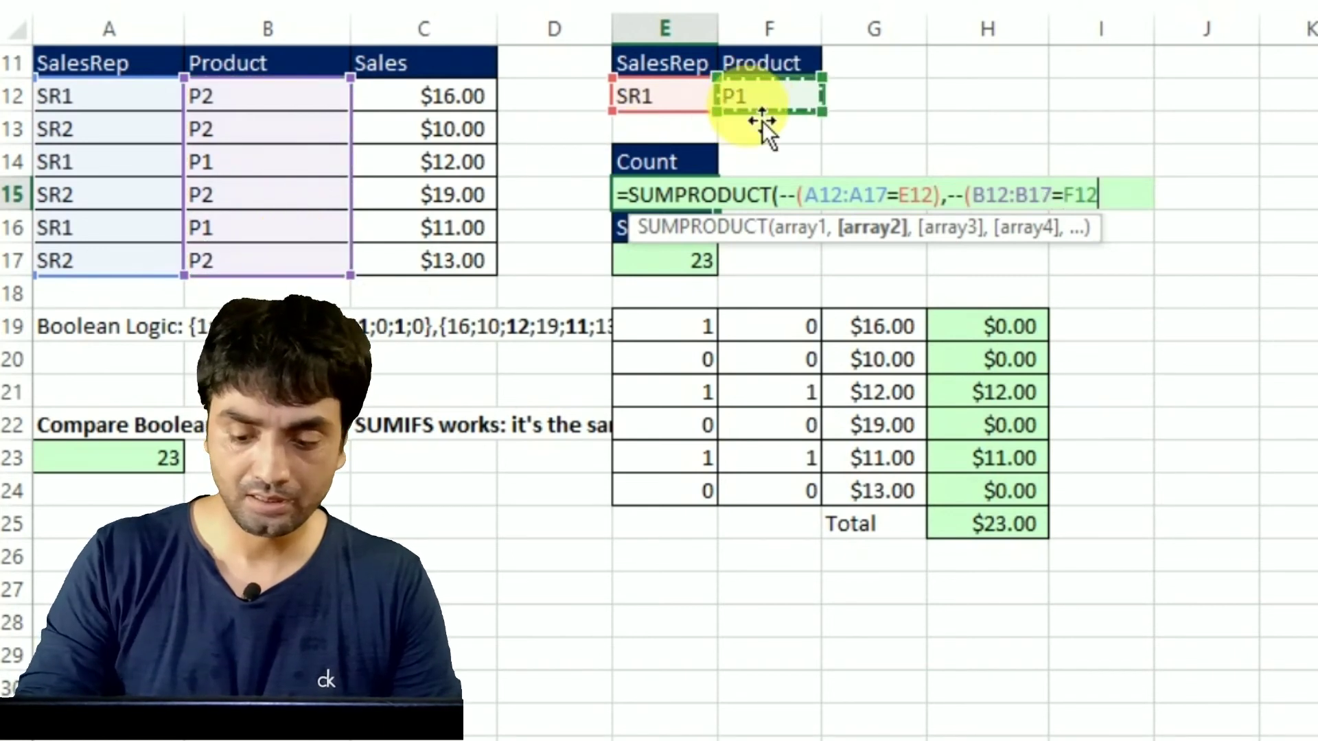
type("))")
key("Return")
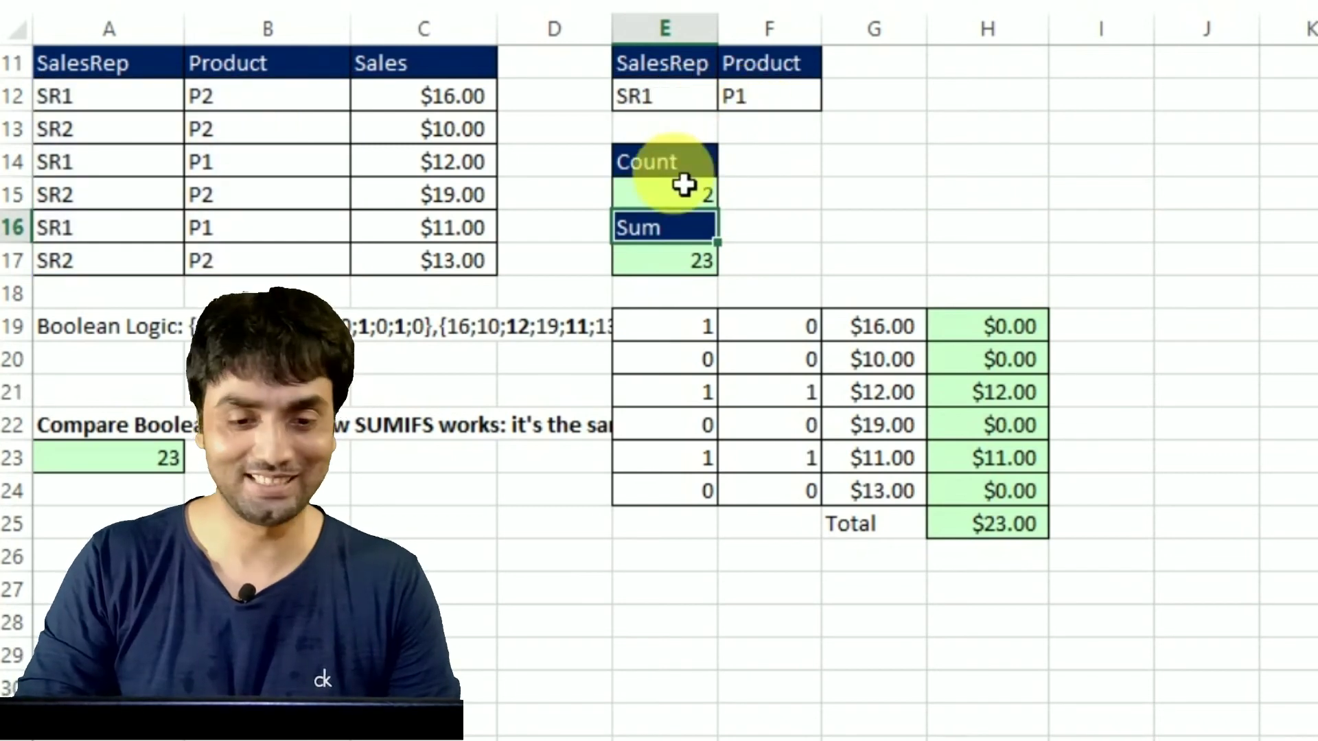
Review the Count formula in E15 and check it against the SR1 and P1 records in rows 14 and 16
double_click(707, 204)
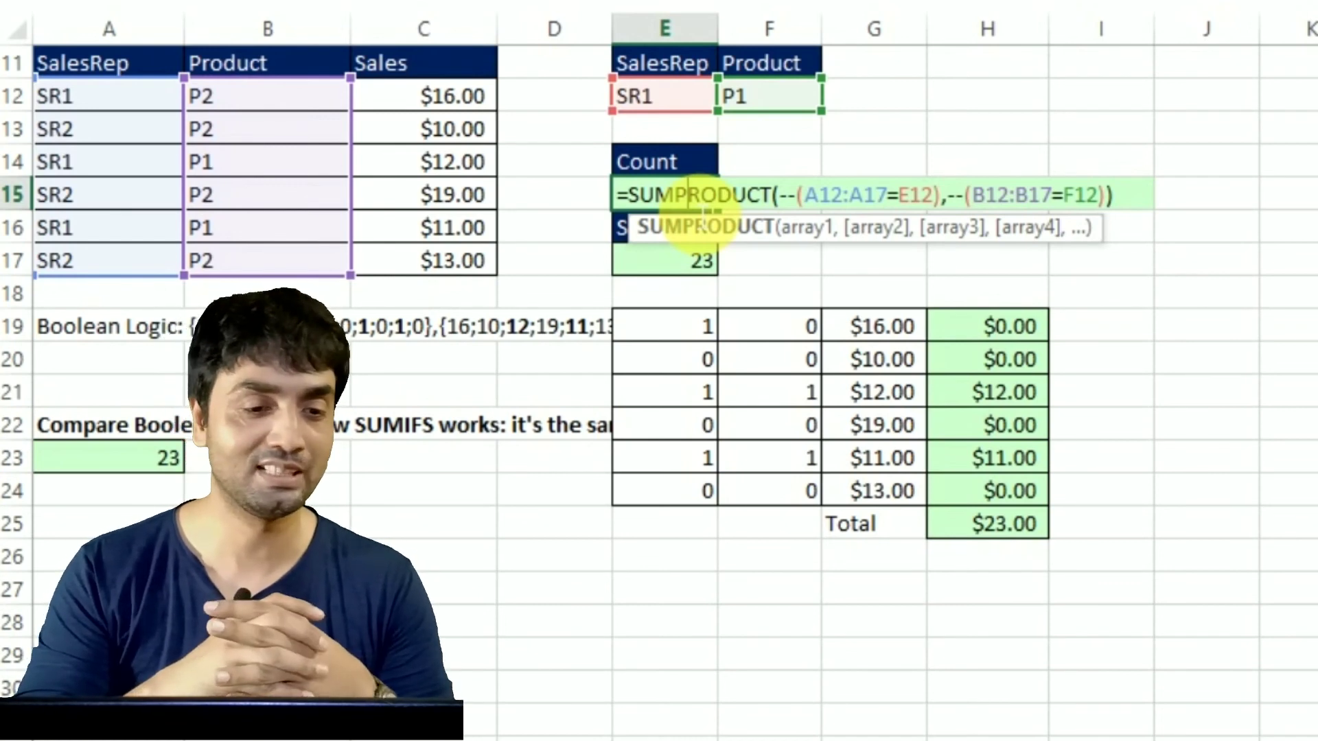
key("Escape")
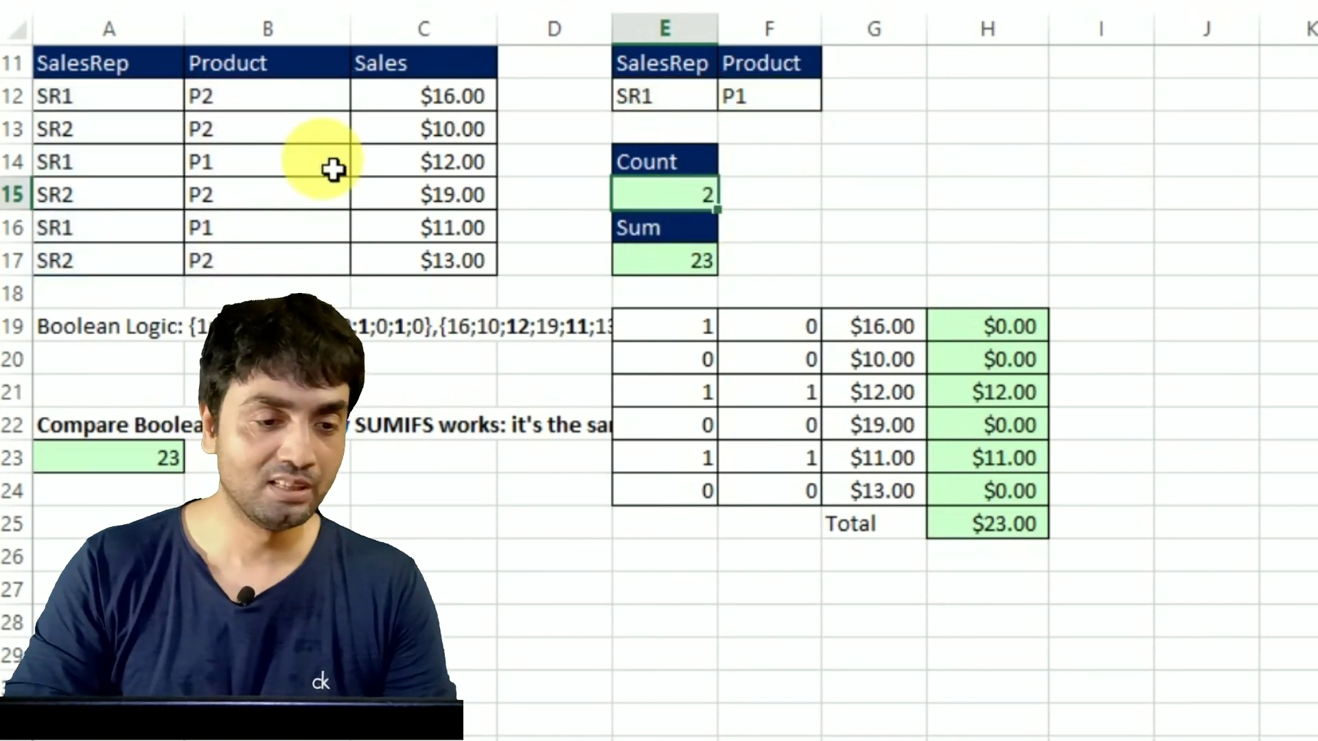
left_click(166, 168)
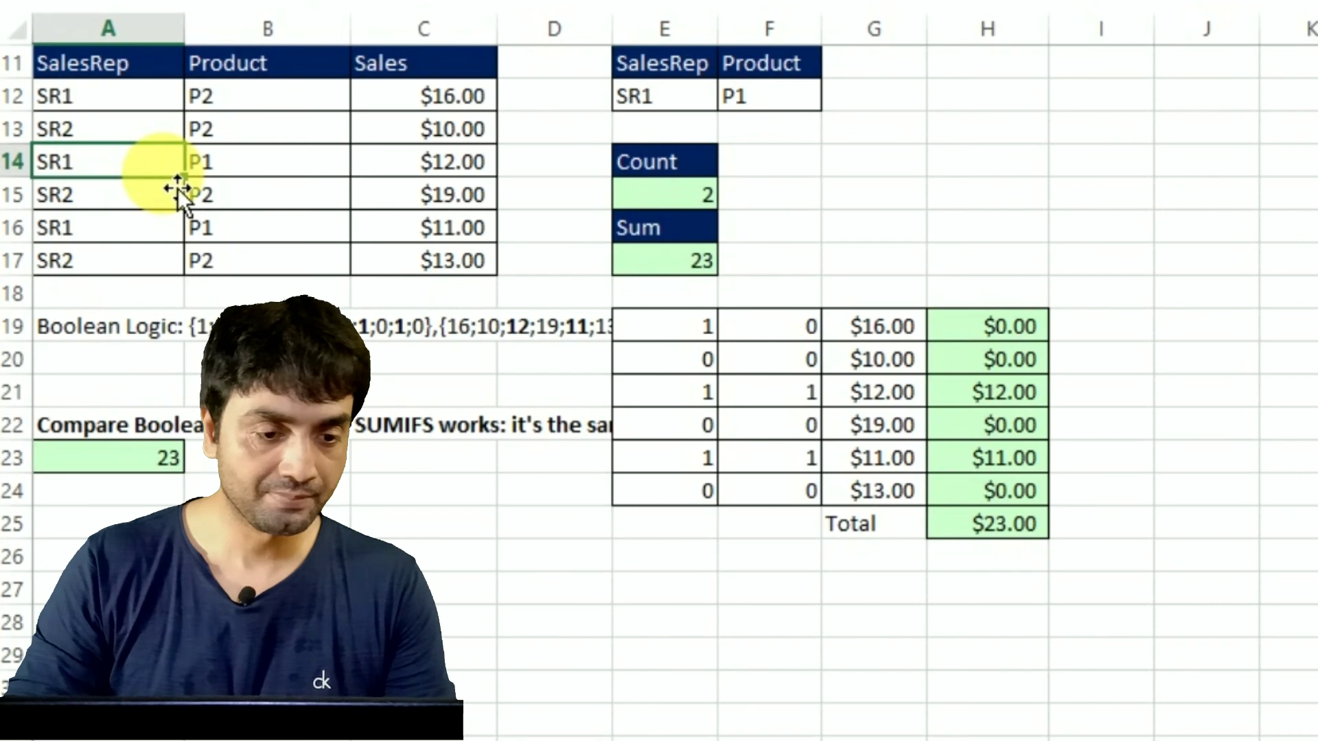
key("shift+Right")
left_click(91, 236)
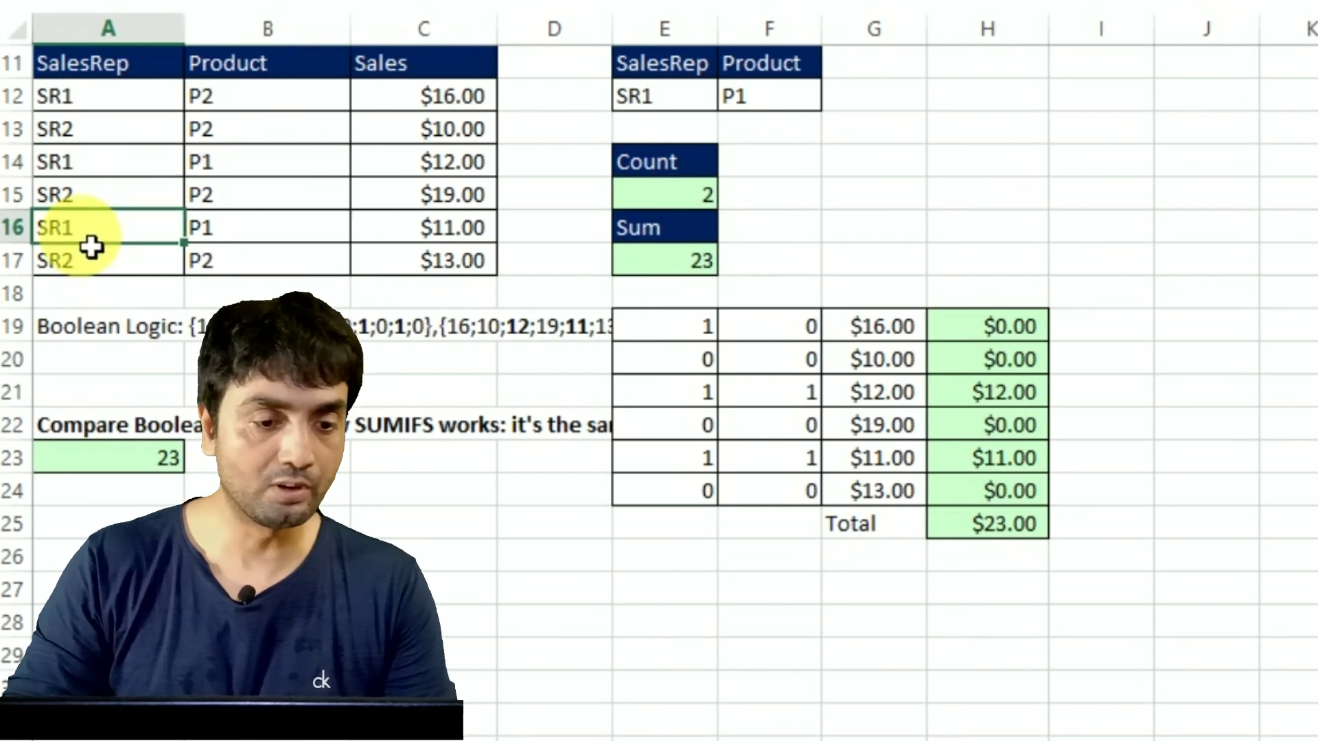
key("shift+Down")
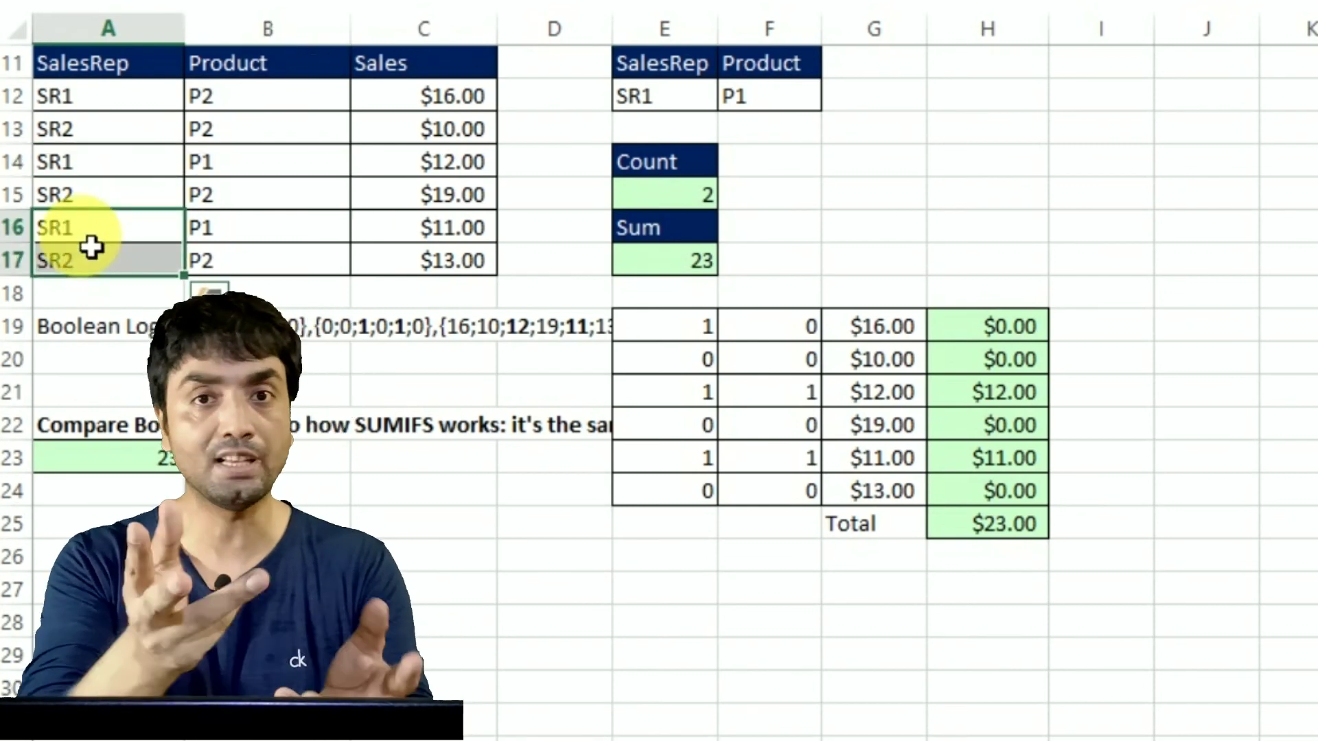